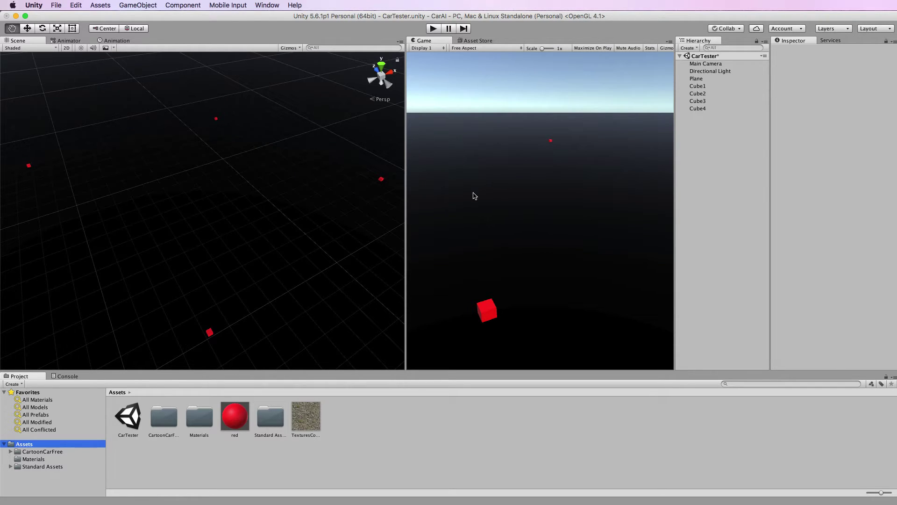
# Inspect the ground plane and each of the four waypoint cubes in the Hierarchy
pyautogui.click(697, 79)
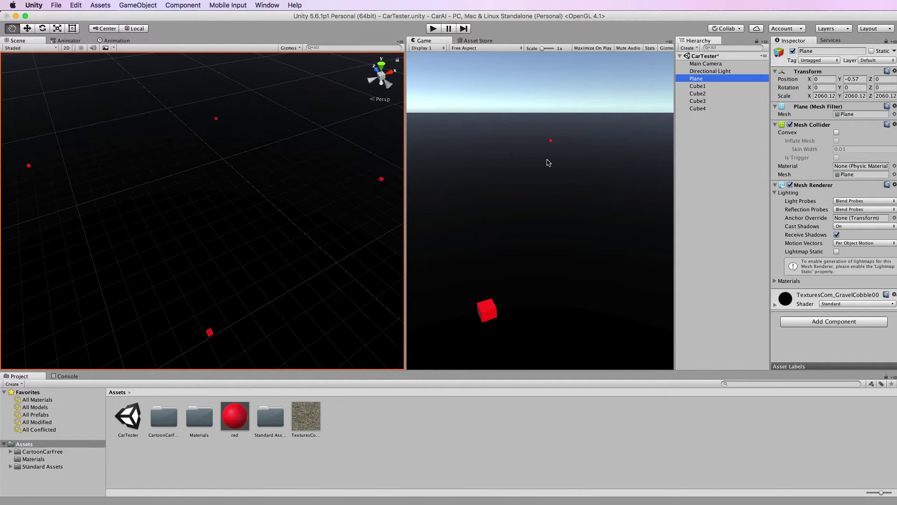
pyautogui.click(704, 87)
pyautogui.click(704, 94)
pyautogui.click(702, 101)
pyautogui.click(702, 109)
pyautogui.click(702, 88)
# Move Cube3 below Cube4 in the Hierarchy and reselect Cube1
pyautogui.click(703, 94)
pyautogui.click(702, 101)
pyautogui.moveTo(702, 101); pyautogui.dragTo(700, 111)
pyautogui.click(699, 88)
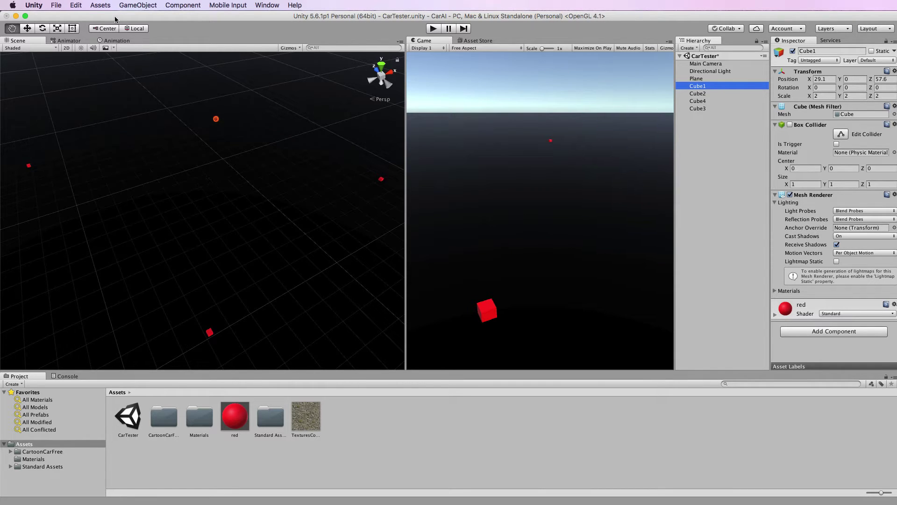
# Look at Import Package without importing, then browse to Standard Assets › Vehicles
pyautogui.click(100, 5)
pyautogui.moveTo(131, 82)
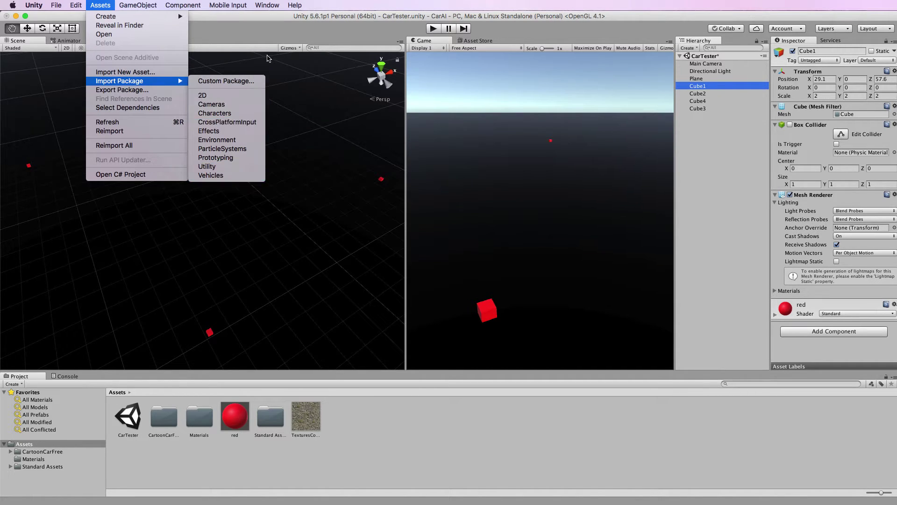
pyautogui.click(132, 462)
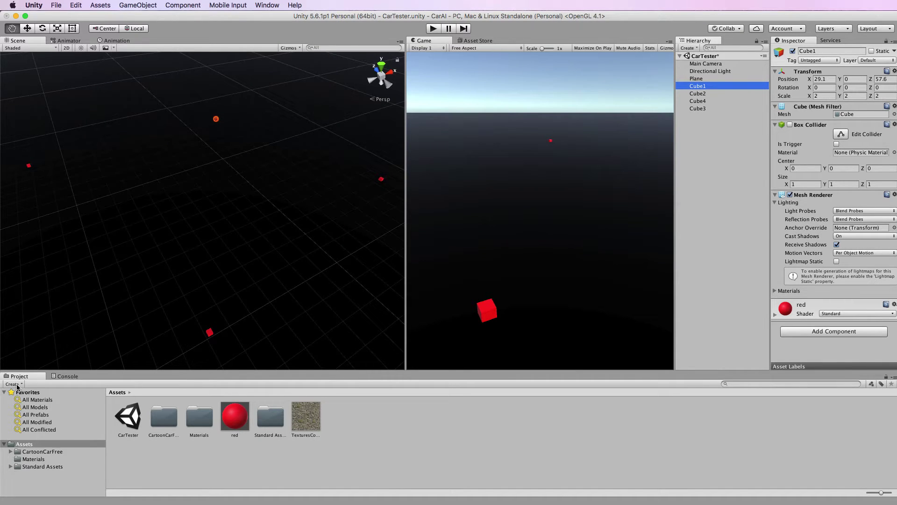
pyautogui.click(10, 466)
pyautogui.scroll(-1, 54, 467)
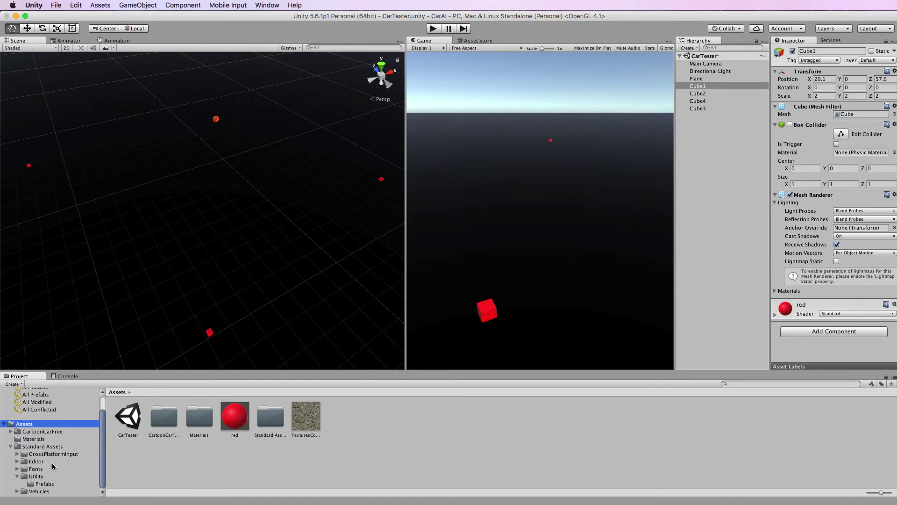
pyautogui.click(25, 477)
pyautogui.click(23, 491)
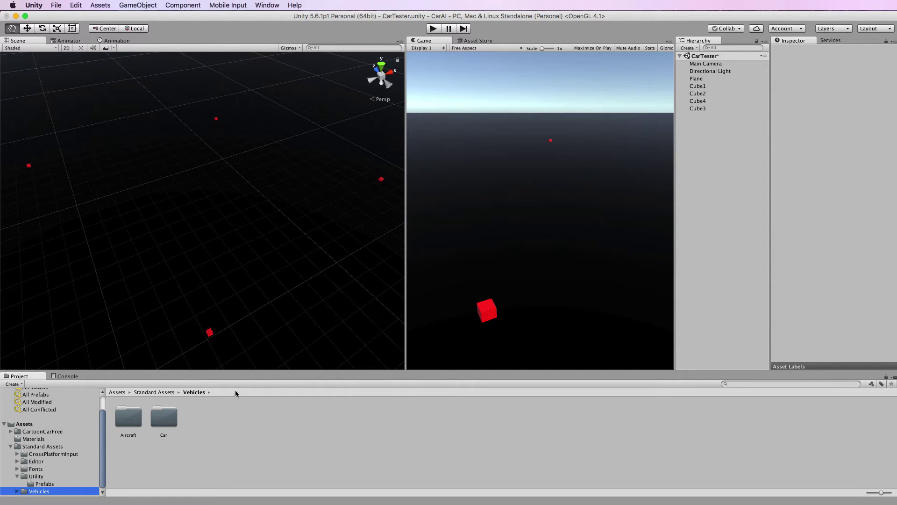
# Open Vehicles › Car › Prefabs to show the Car, CarWaypointBased and SkidTrail prefabs
pyautogui.doubleClick(166, 423)
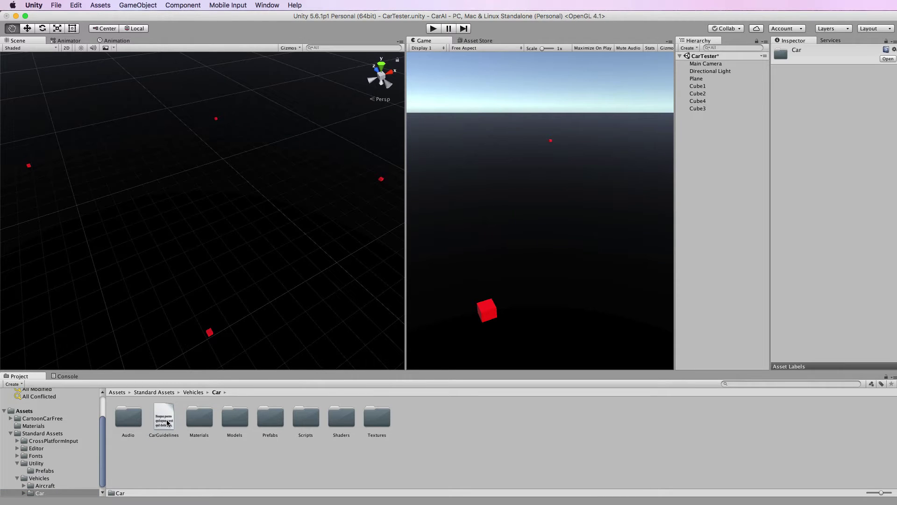
pyautogui.doubleClick(271, 418)
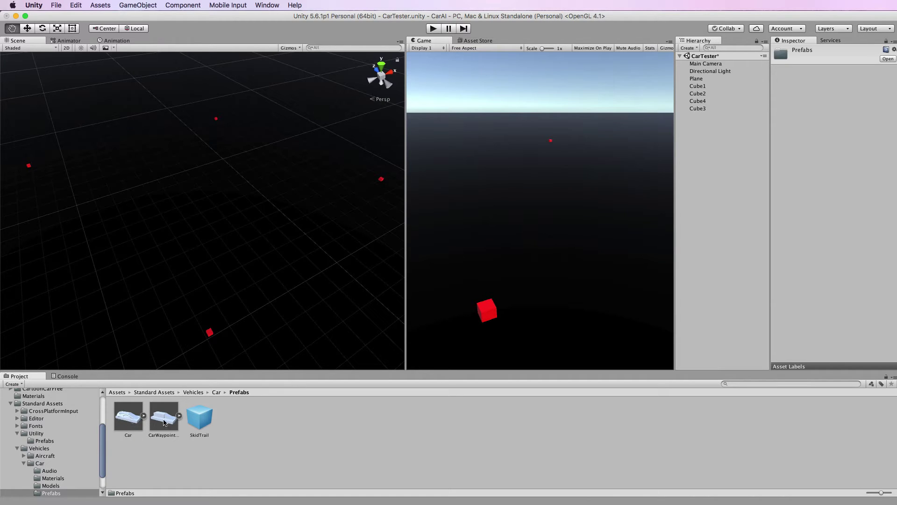
# Place the CarWaypointBased prefab near the bottom cube and frame the Scene view on it
pyautogui.moveTo(168, 423); pyautogui.dragTo(238, 289)
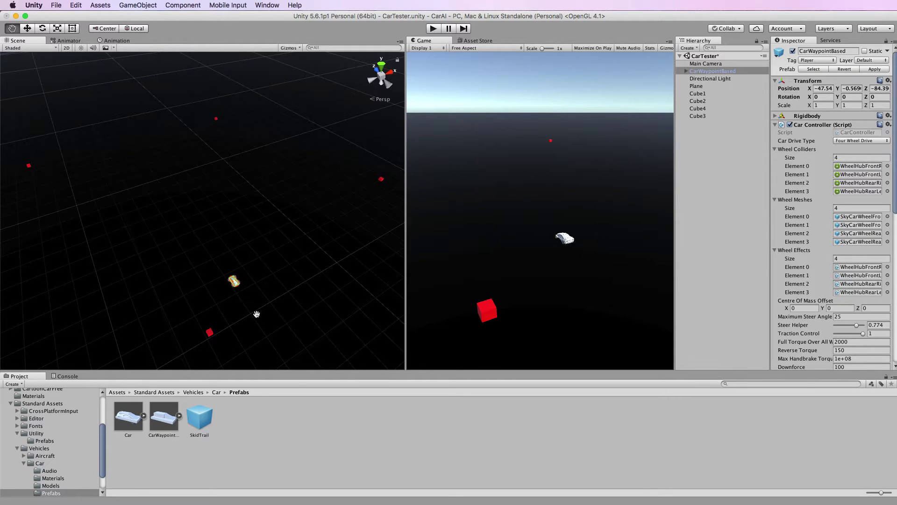
pyautogui.scroll(2, 256, 314)
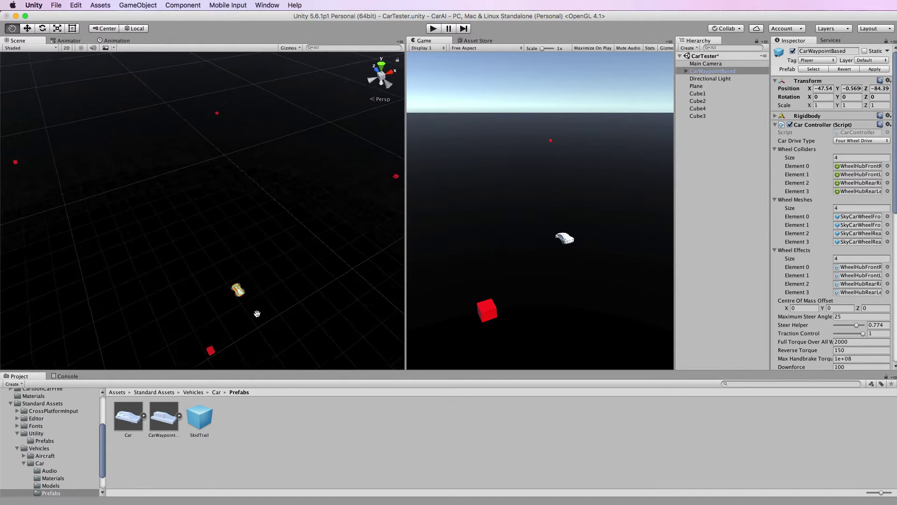
pyautogui.doubleClick(715, 71)
pyautogui.scroll(8, 255, 185)
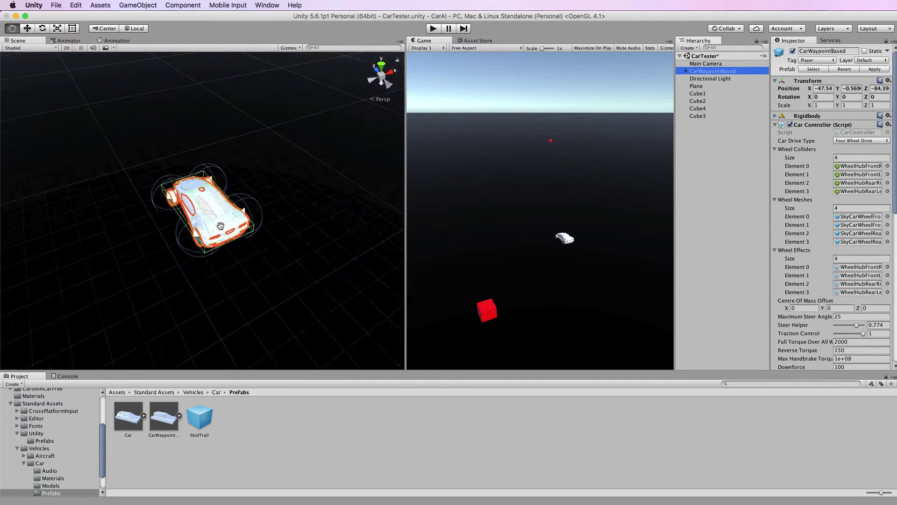
pyautogui.scroll(-6, 266, 183)
pyautogui.click(296, 169)
pyautogui.keyDown('alt'); pyautogui.moveTo(105, 274); pyautogui.dragTo(160, 245); pyautogui.keyUp('alt')
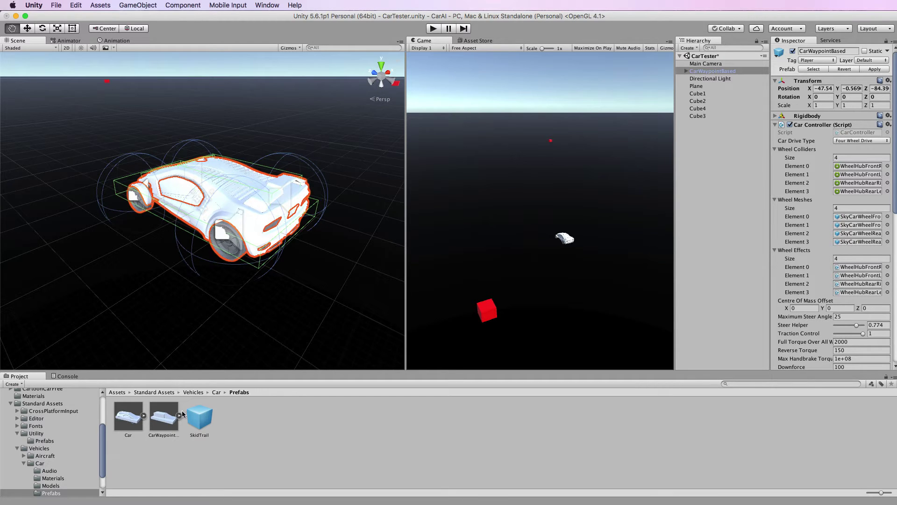
# Expand CarWaypointBased and its SkyCar child, then select the SkyCarBody mesh
pyautogui.click(686, 71)
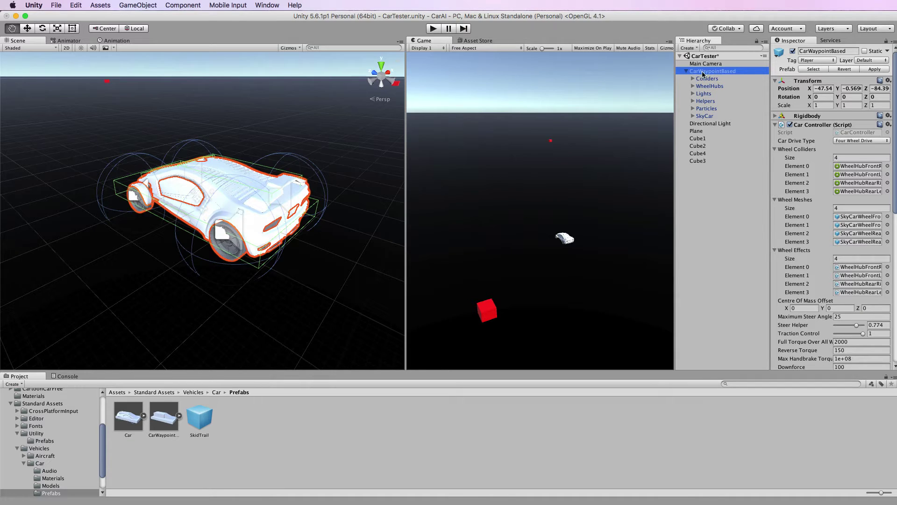
pyautogui.click(705, 117)
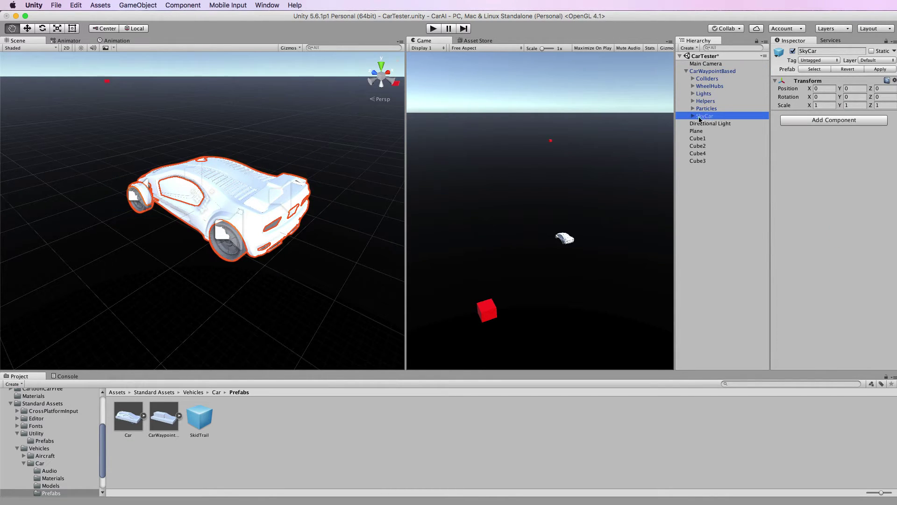
pyautogui.click(692, 117)
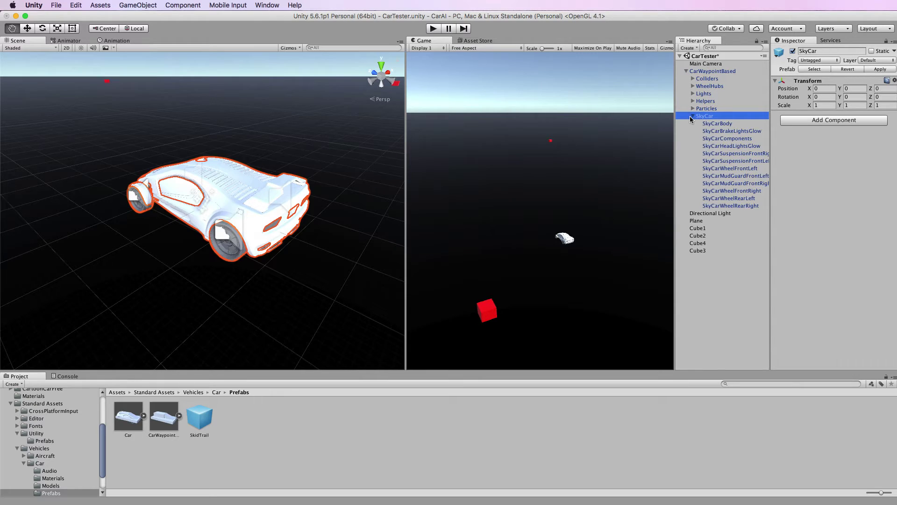
pyautogui.click(728, 126)
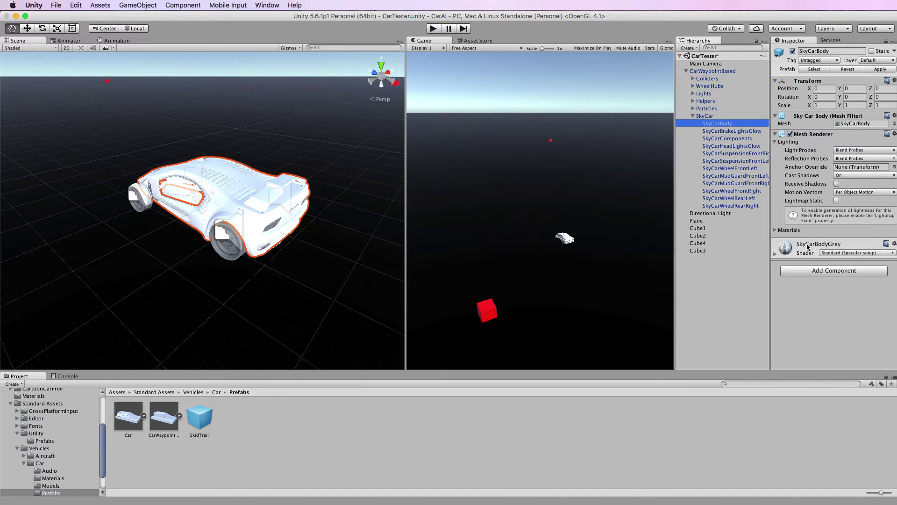
# Try dark and bright red albedo on SkyCarBodyGrey, then set it back to white
pyautogui.click(776, 253)
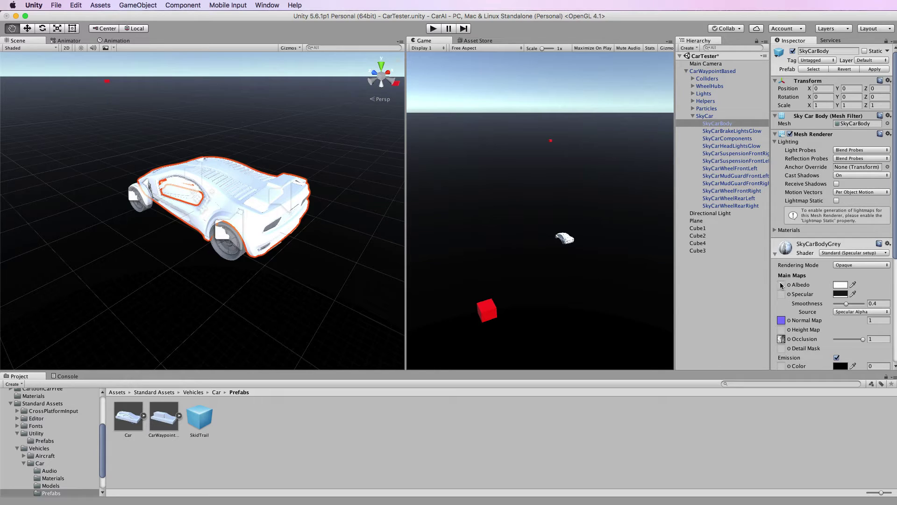
pyautogui.click(840, 285)
pyautogui.click(65, 81)
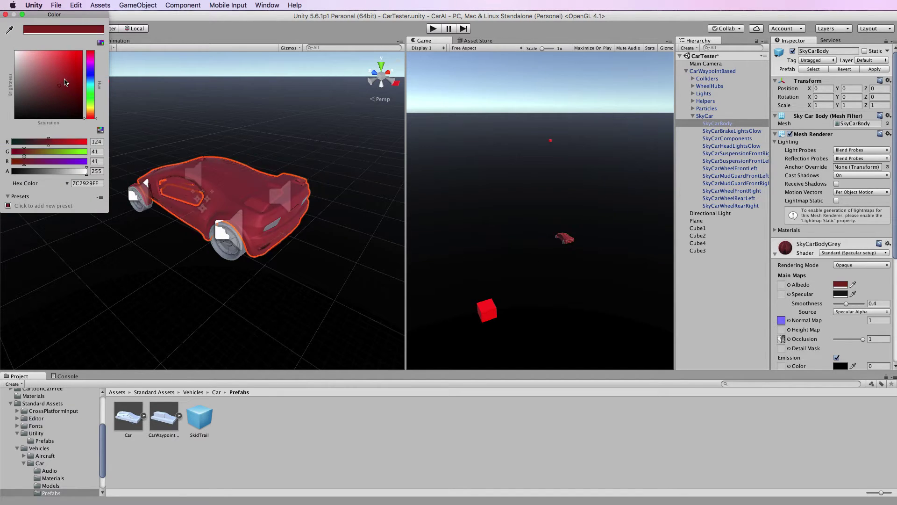
pyautogui.moveTo(66, 81)
pyautogui.mouseDown()
pyautogui.moveTo(61, 93)
pyautogui.moveTo(78, 58)
pyautogui.moveTo(93, 60)
pyautogui.mouseUp()
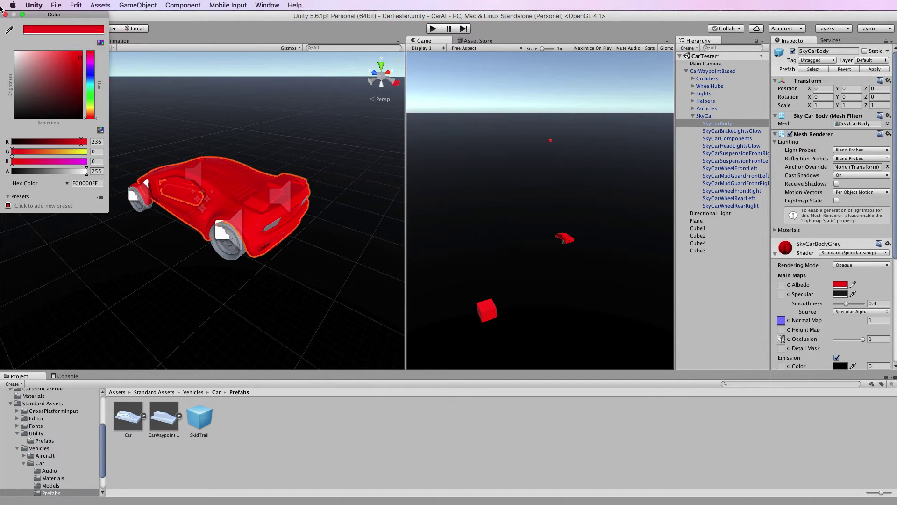
pyautogui.moveTo(43, 72); pyautogui.dragTo(6, 47)
pyautogui.click(6, 15)
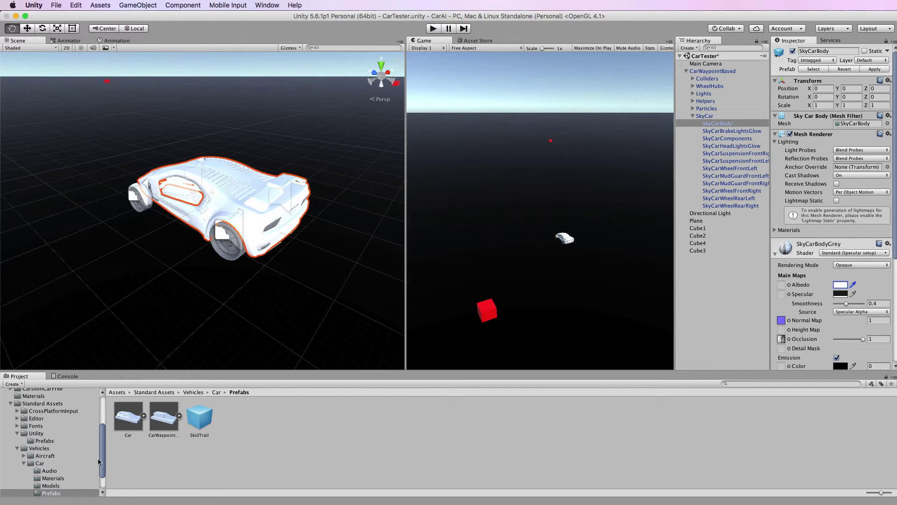
# Assign the SkyCarBodyDiffuse texture from Car/Textures as the SkyCarBody's albedo, making it purple
pyautogui.moveTo(102, 461); pyautogui.dragTo(102, 482)
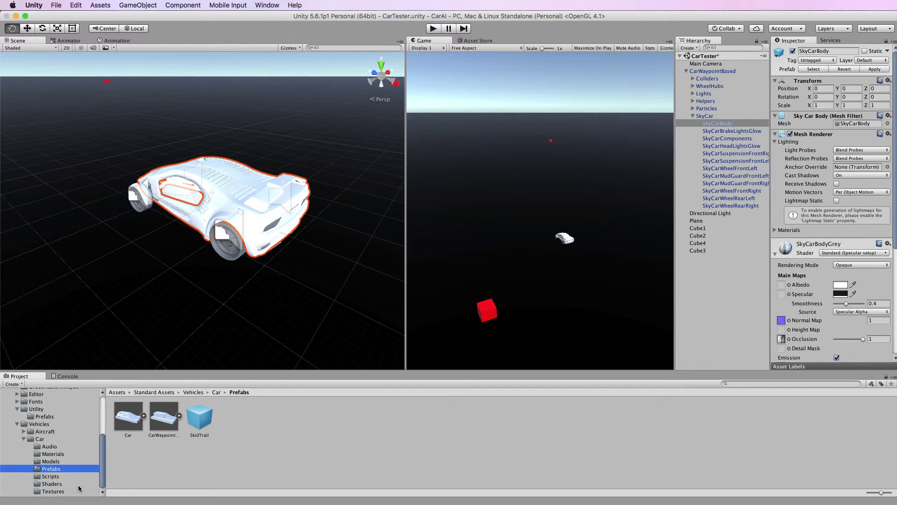
pyautogui.click(39, 491)
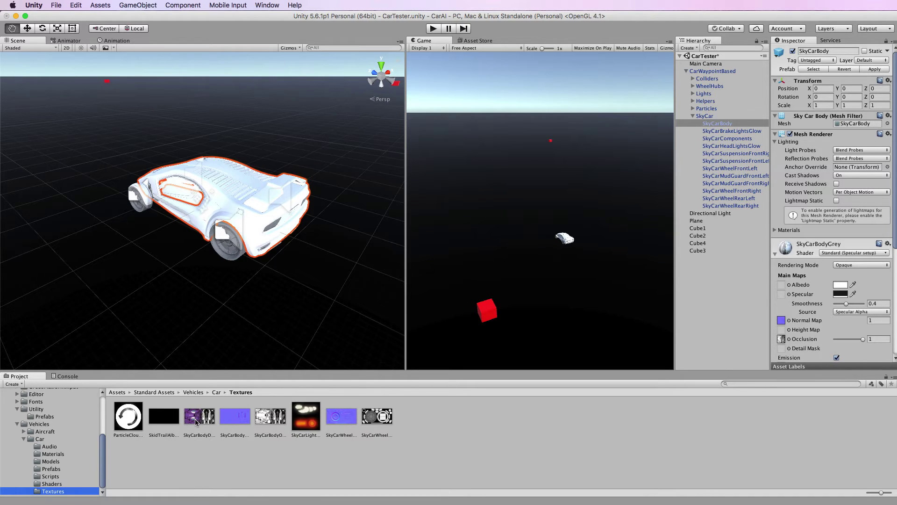
pyautogui.click(723, 125)
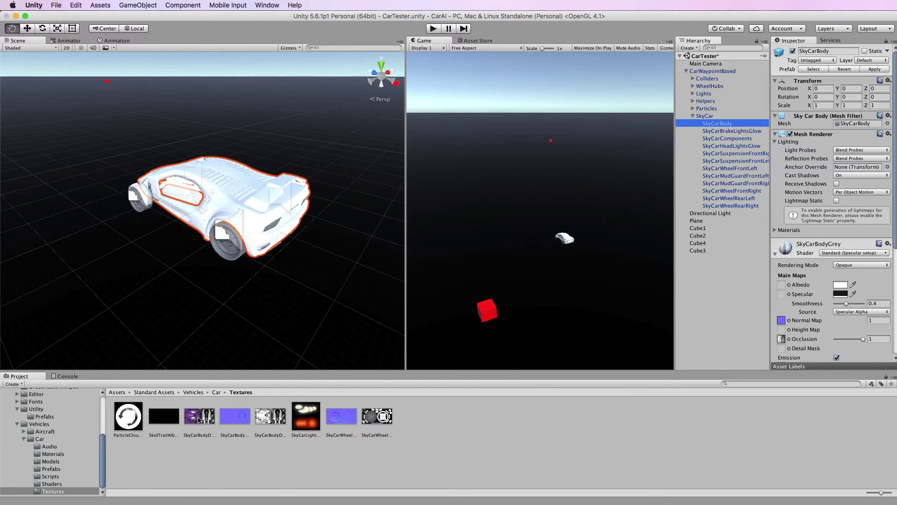
pyautogui.moveTo(200, 417); pyautogui.dragTo(785, 287)
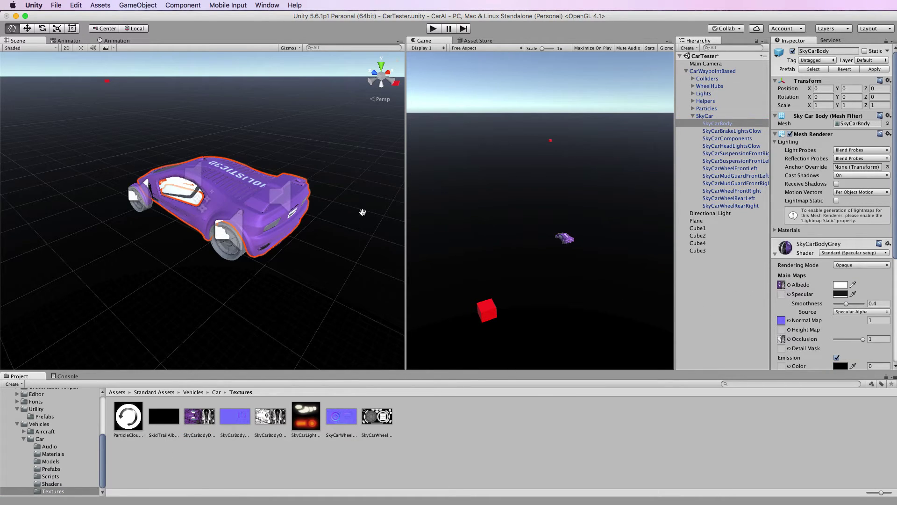
pyautogui.keyDown('alt'); pyautogui.moveTo(363, 208); pyautogui.dragTo(234, 197); pyautogui.keyUp('alt')
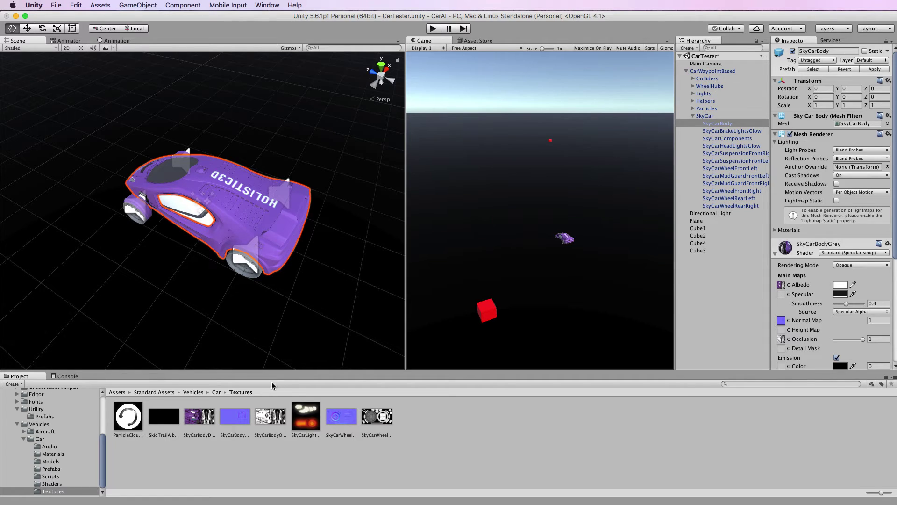
pyautogui.click(270, 421)
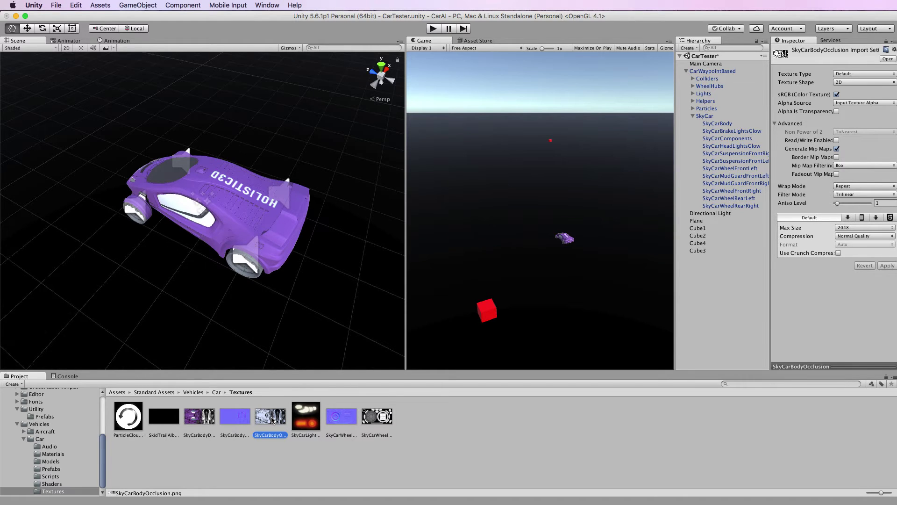
pyautogui.click(717, 123)
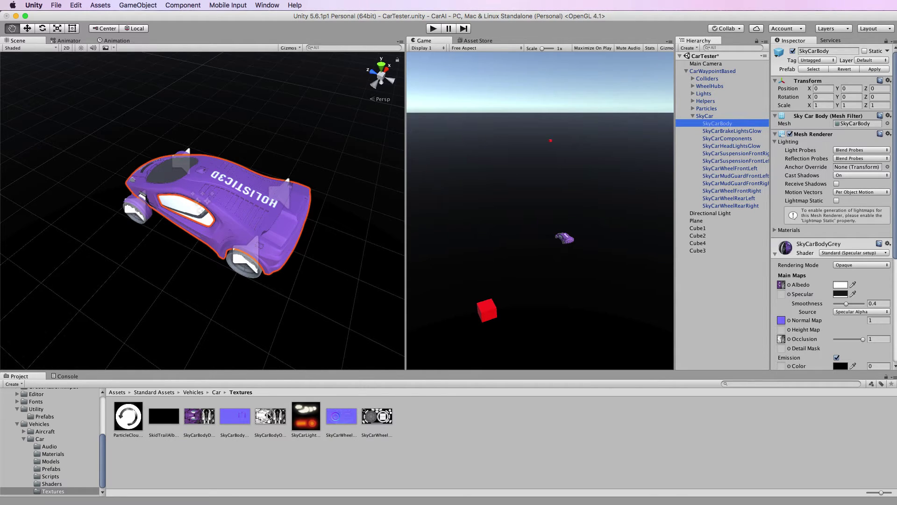
pyautogui.click(200, 420)
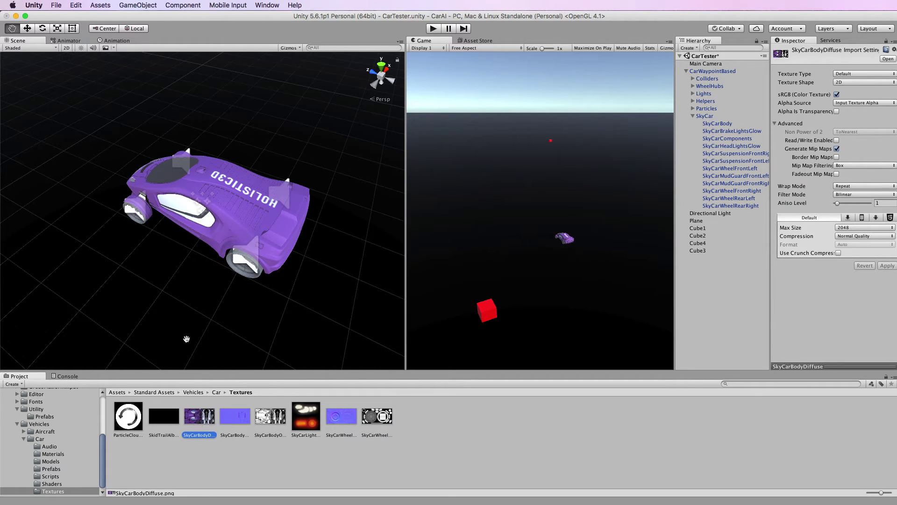
# Zoom out and orbit to show the purple car among all four red cubes, checking Cube1
pyautogui.click(716, 123)
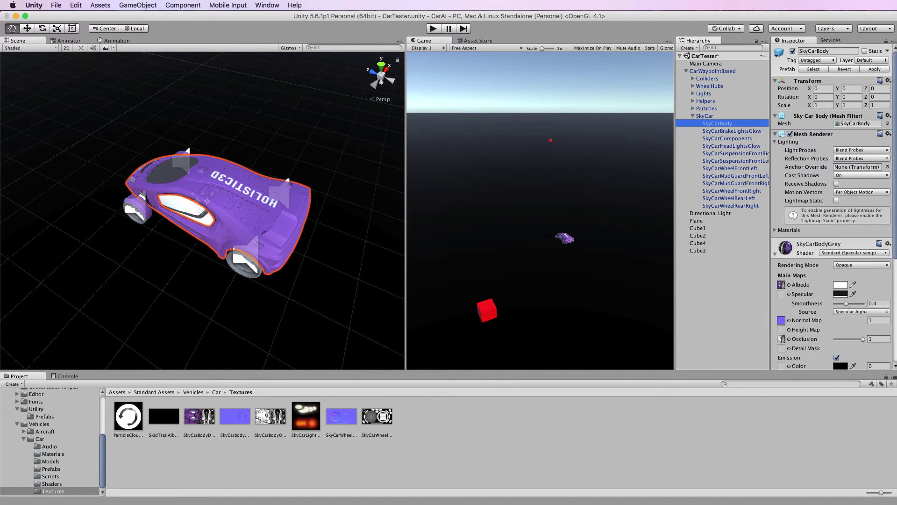
pyautogui.scroll(-5, 310, 279)
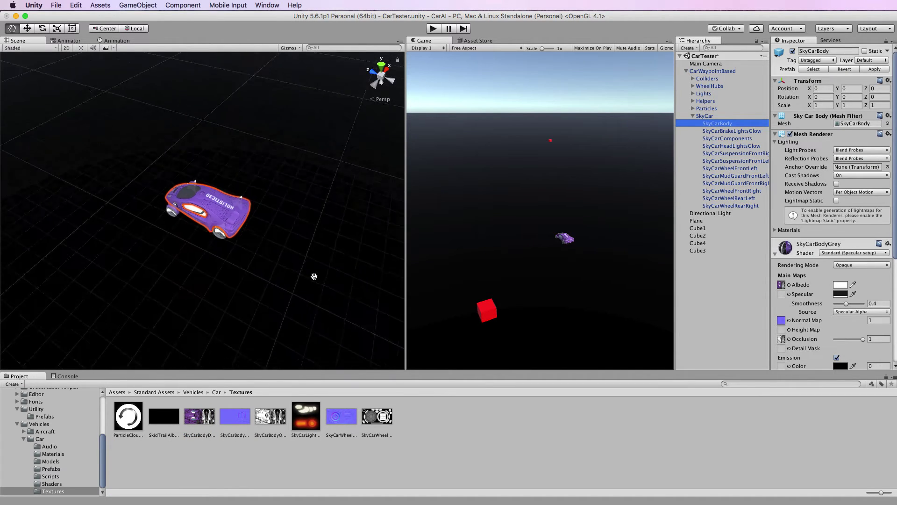
pyautogui.scroll(-6, 313, 276)
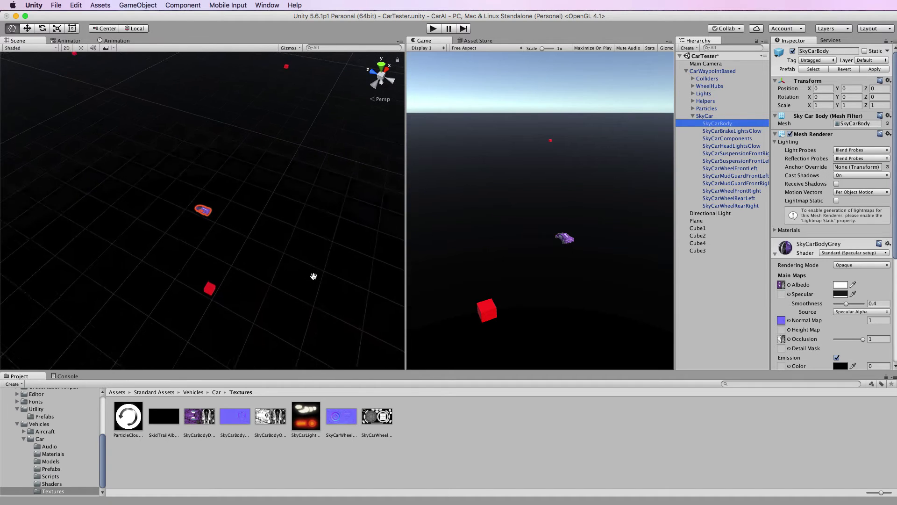
pyautogui.scroll(-6, 312, 276)
pyautogui.keyDown('alt'); pyautogui.moveTo(304, 223); pyautogui.dragTo(214, 187); pyautogui.keyUp('alt')
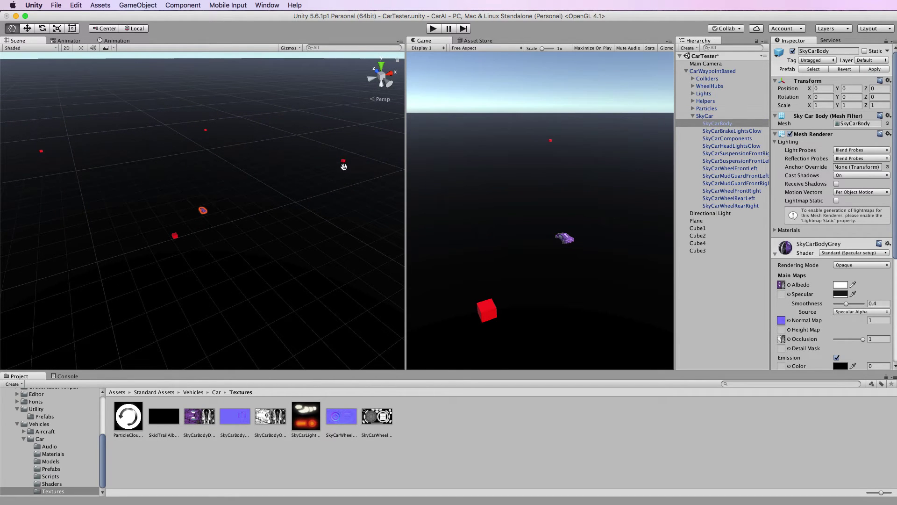
pyautogui.scroll(2, 285, 156)
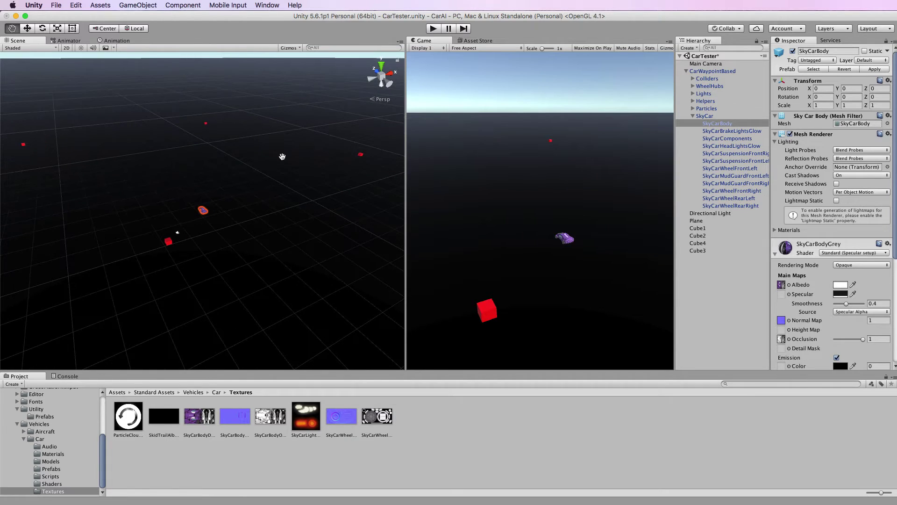
pyautogui.click(703, 228)
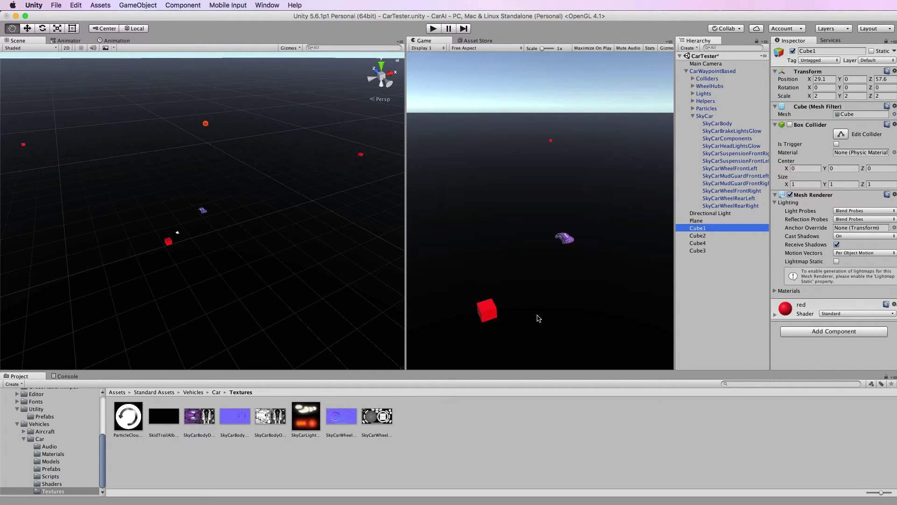
pyautogui.click(704, 295)
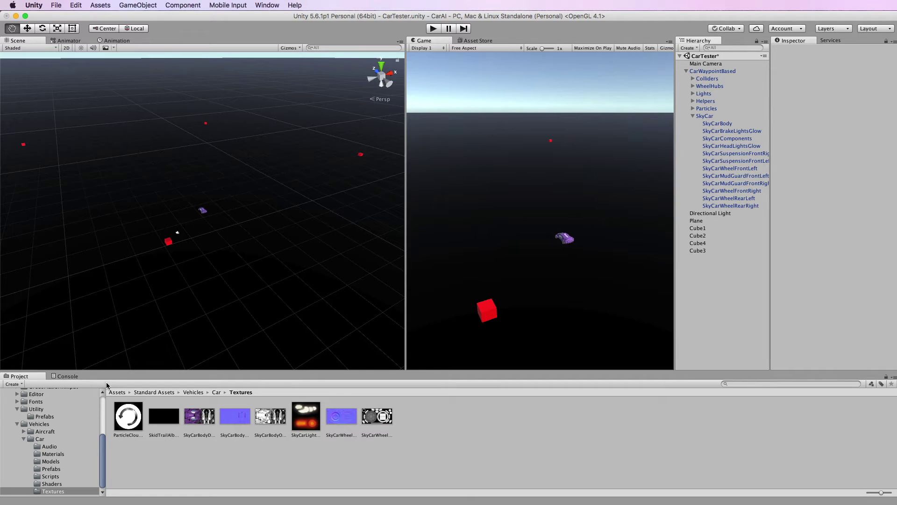
# Browse the Standard Assets Utility folder to find the WaypointCircuit script
pyautogui.click(25, 411)
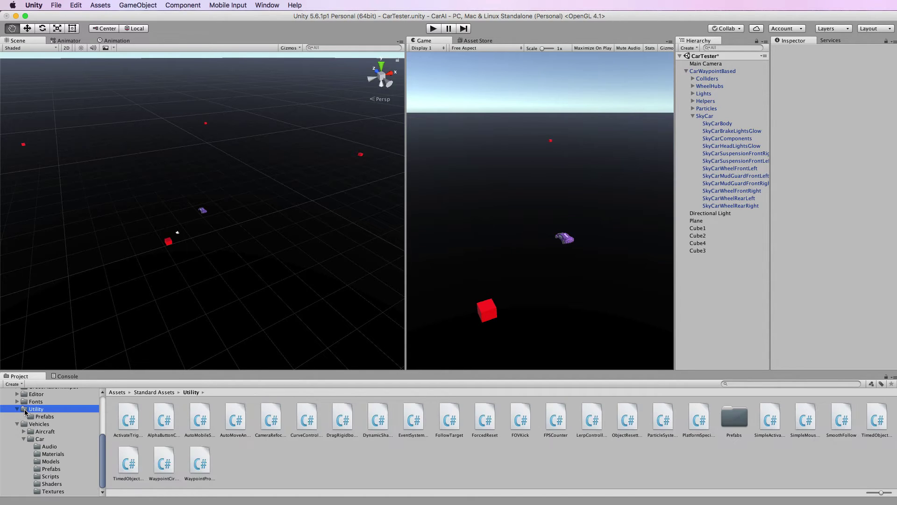
pyautogui.scroll(2, 35, 425)
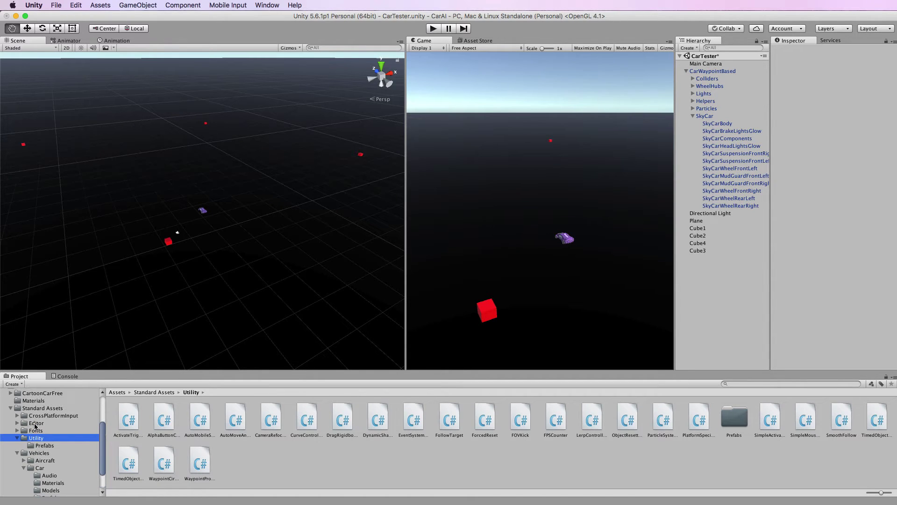
pyautogui.click(30, 448)
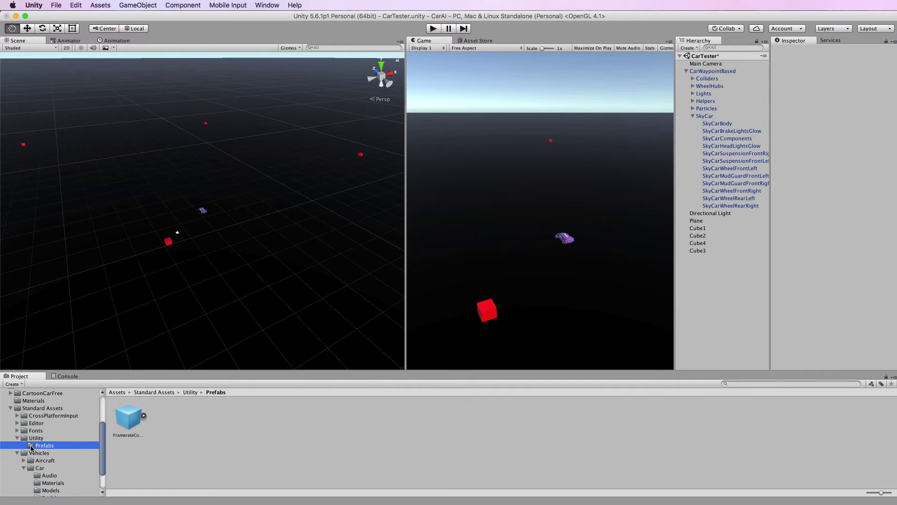
pyautogui.click(32, 439)
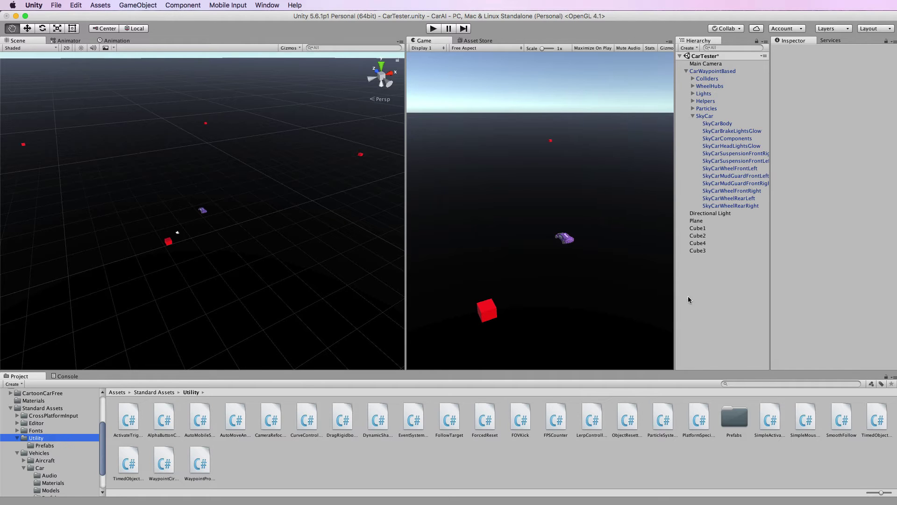
# Create an empty object named WaypointSystem and attach WaypointCircuit.cs to it
pyautogui.rightClick(704, 283)
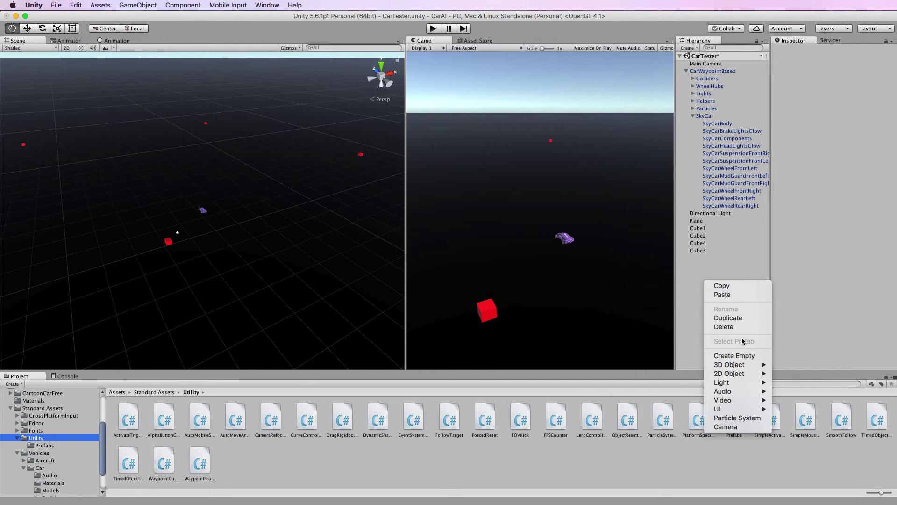
pyautogui.click(743, 357)
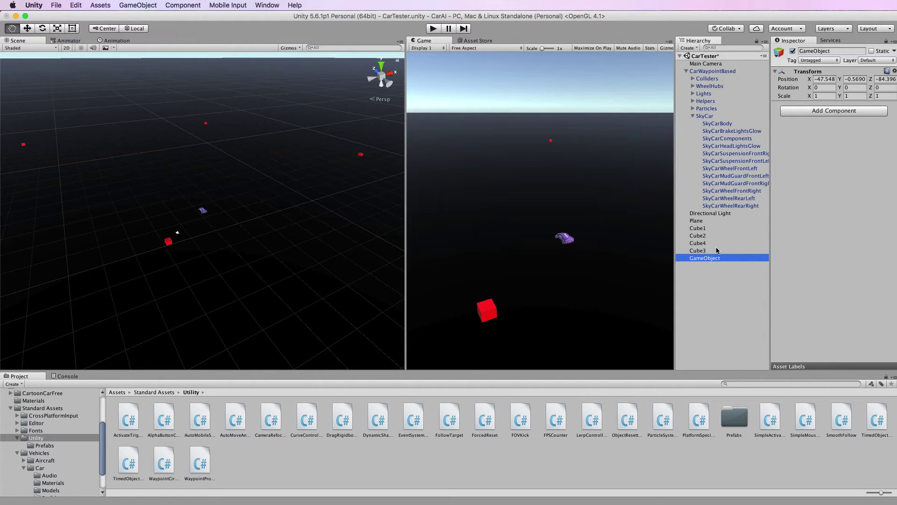
pyautogui.click(838, 49)
pyautogui.write('WaypointSystem')
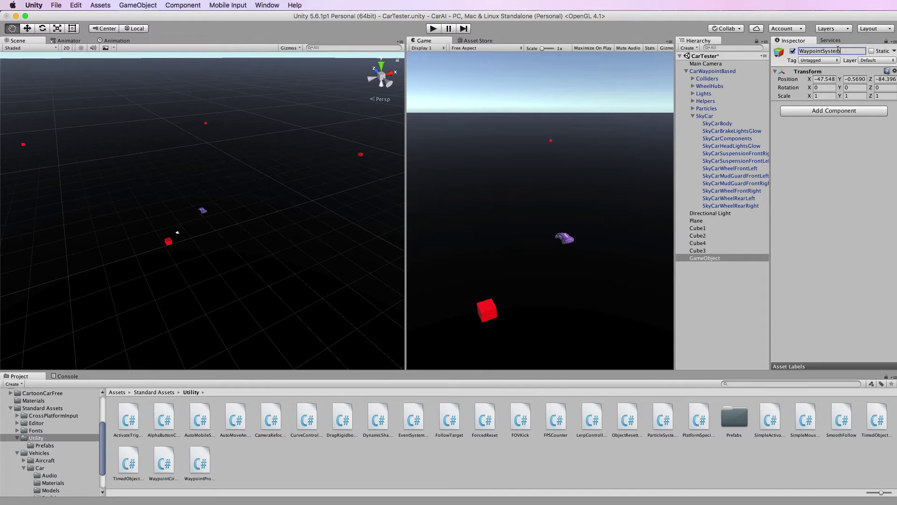
pyautogui.press('Return')
pyautogui.moveTo(162, 471); pyautogui.dragTo(711, 260)
pyautogui.click(710, 258)
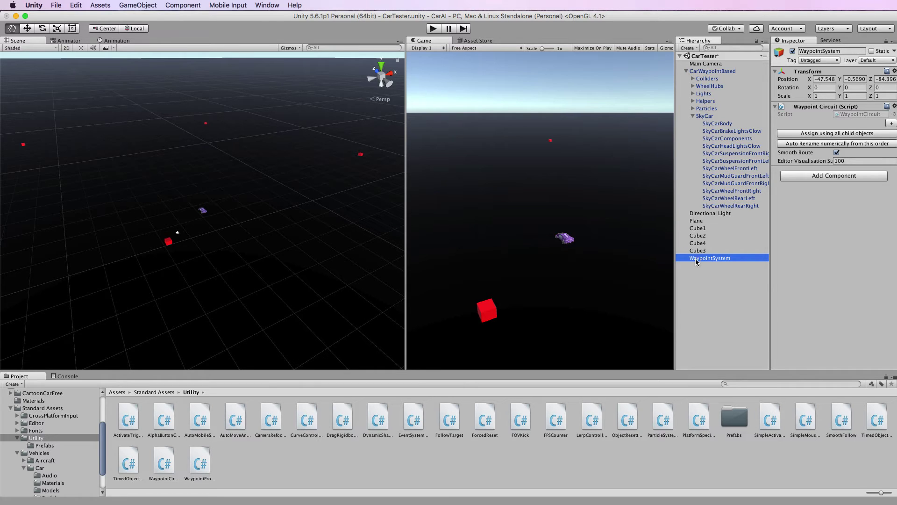
# Select Cube1 through Cube3 and parent the four cubes under WaypointSystem
pyautogui.click(698, 229)
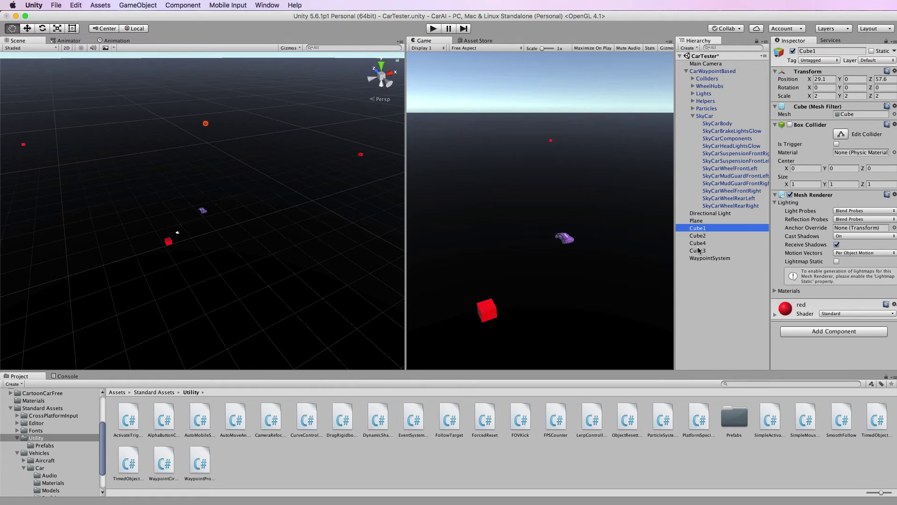
pyautogui.click(699, 252)
pyautogui.click(703, 230)
pyautogui.keyDown('shift'); pyautogui.click(699, 251); pyautogui.keyUp('shift')
pyautogui.moveTo(698, 252); pyautogui.dragTo(718, 260)
pyautogui.click(712, 228)
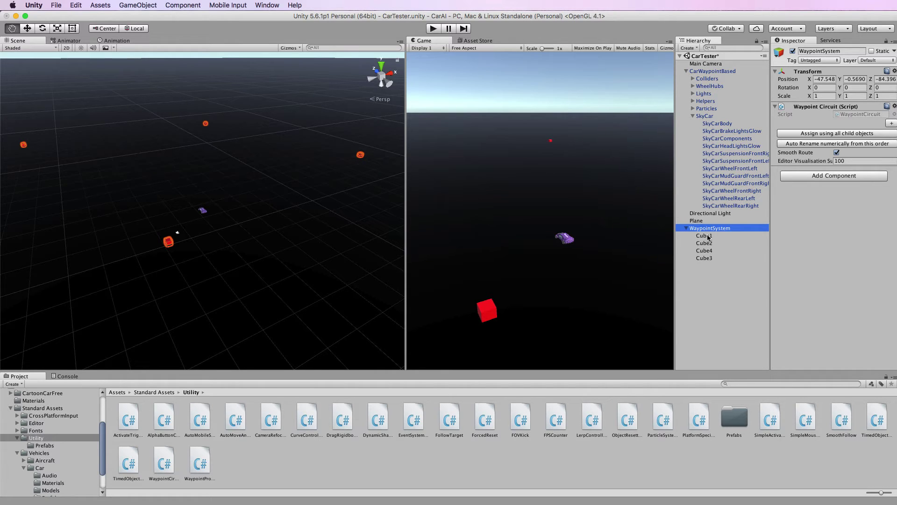
# Turn the four cubes' Mesh Renderer off and back on, then reselect WaypointSystem
pyautogui.click(708, 236)
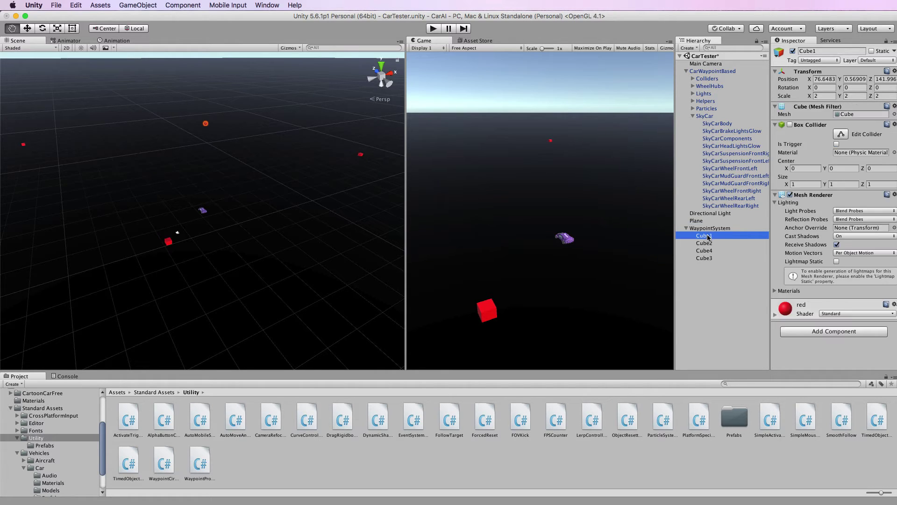
pyautogui.keyDown('shift'); pyautogui.click(706, 259); pyautogui.keyUp('shift')
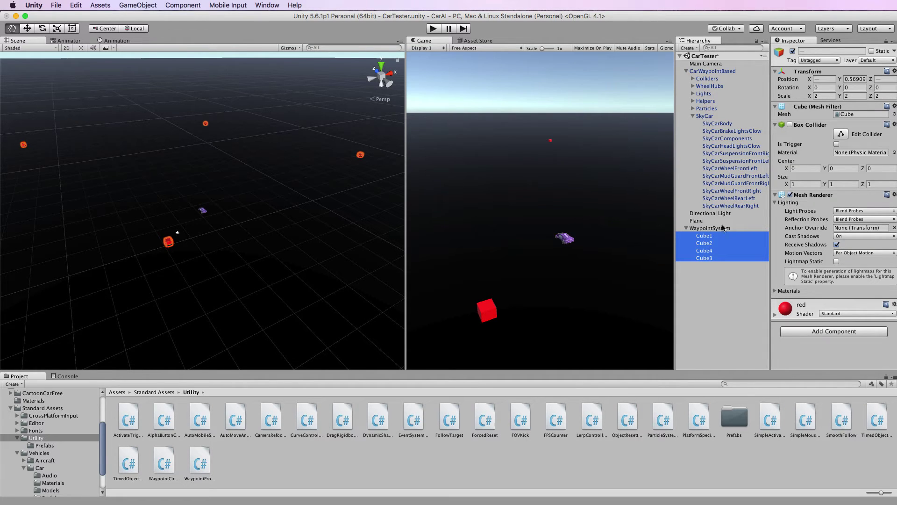
pyautogui.click(790, 195)
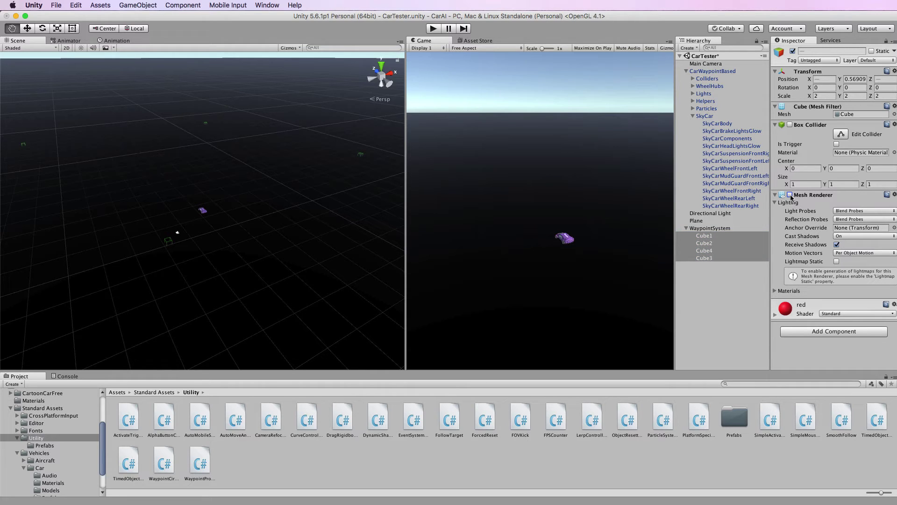
pyautogui.click(790, 195)
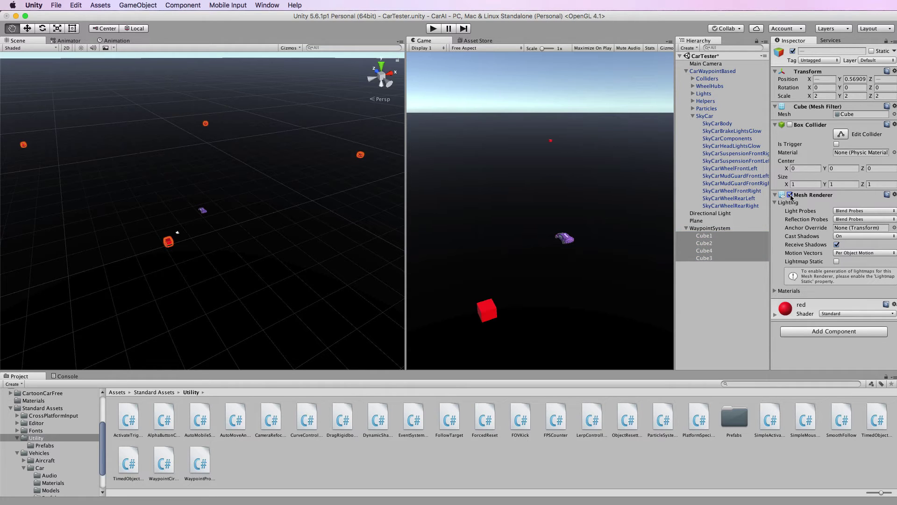
pyautogui.click(708, 228)
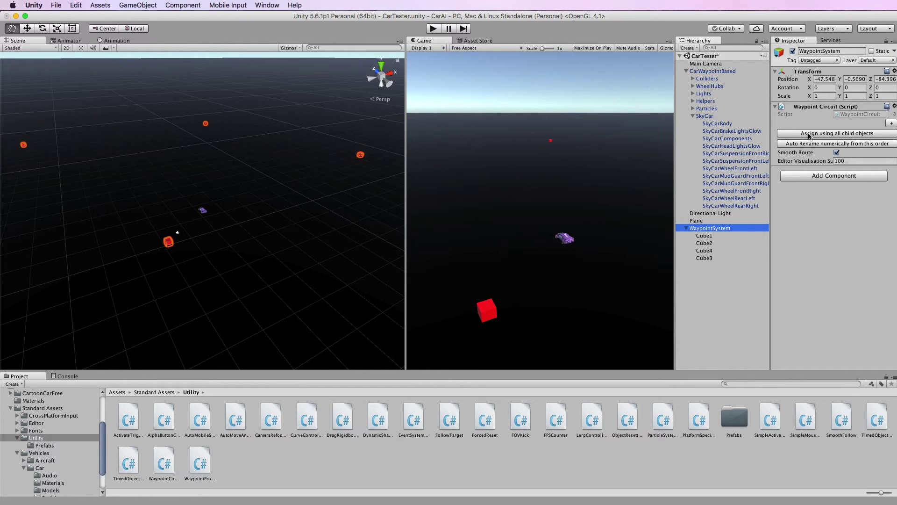
# Assign Cube1–Cube4 as the WaypointSystem circuit's waypoints, forming a yellow looping route
pyautogui.click(876, 134)
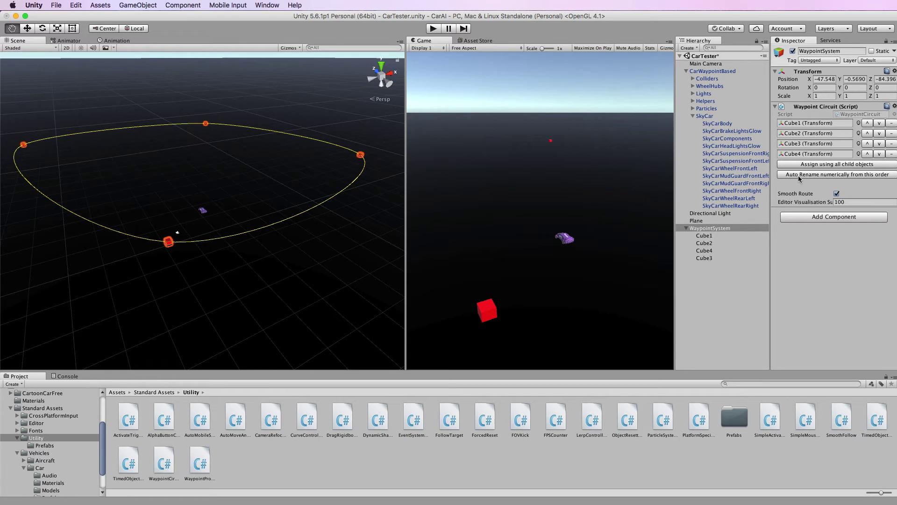
# Auto-rename the circuit cubes numerically to Waypoint 000 through Waypoint 003
pyautogui.click(848, 174)
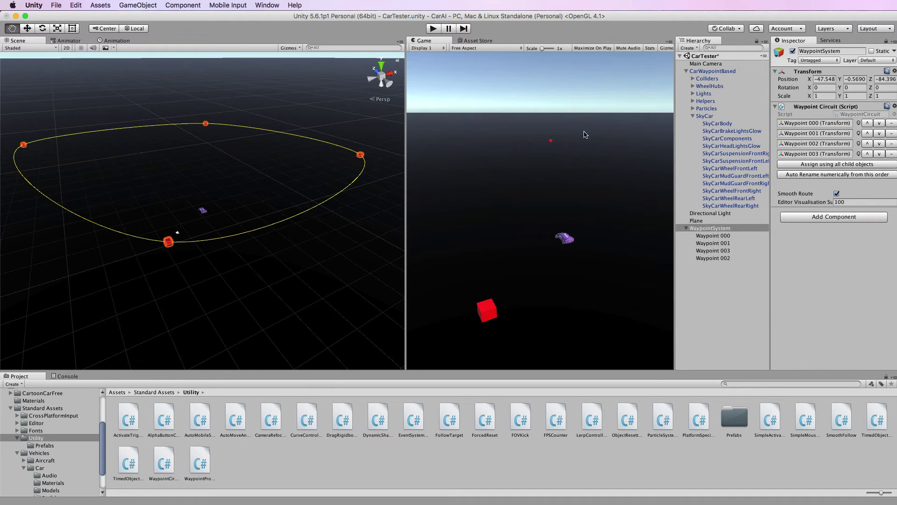
# Select CarWaypointBased and collapse its Car Controller, Car AI Control and Waypoint Progress Tracker panels
pyautogui.click(707, 73)
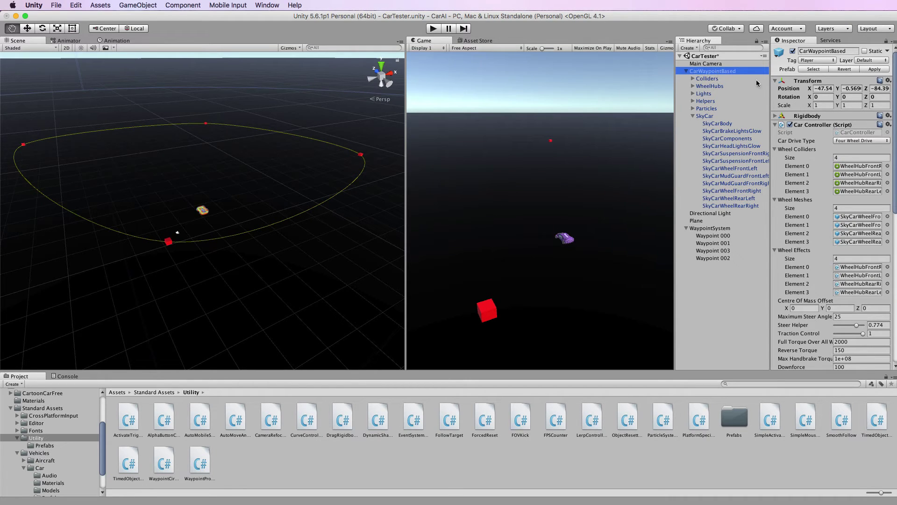
pyautogui.click(776, 125)
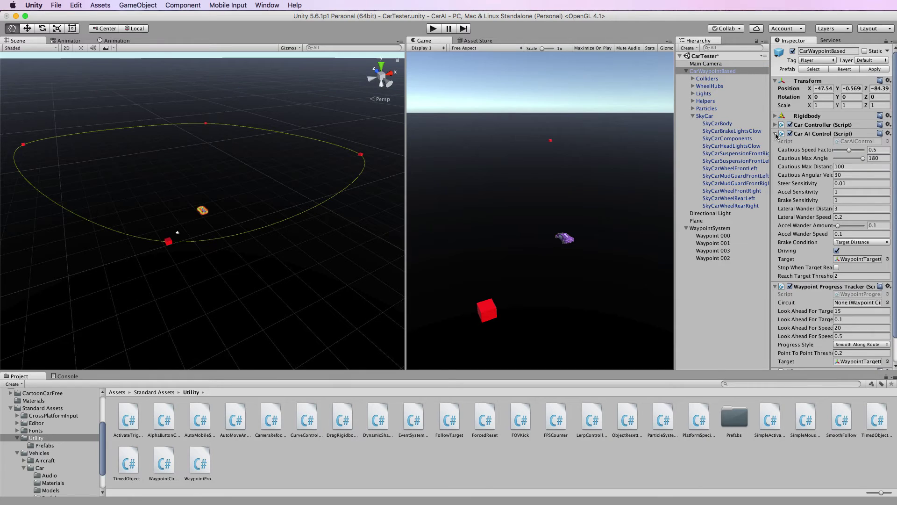
pyautogui.click(777, 133)
pyautogui.click(776, 142)
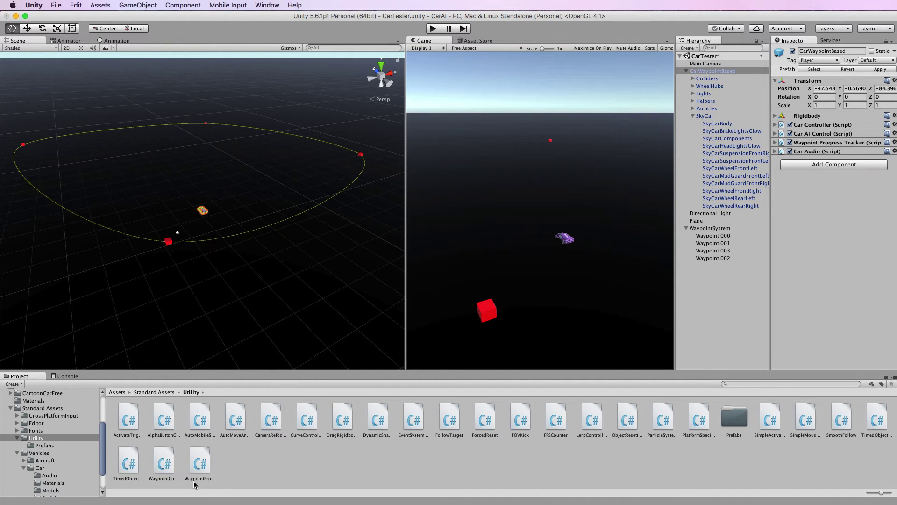
# Drag WaypointProgressTracker.cs onto the car and expand the newly added tracker component
pyautogui.click(200, 465)
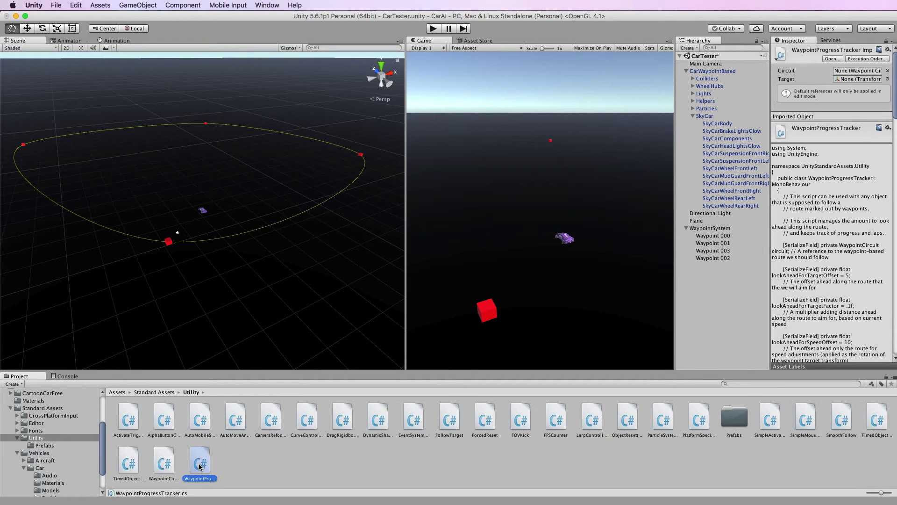
pyautogui.moveTo(200, 466); pyautogui.dragTo(706, 73)
pyautogui.click(709, 73)
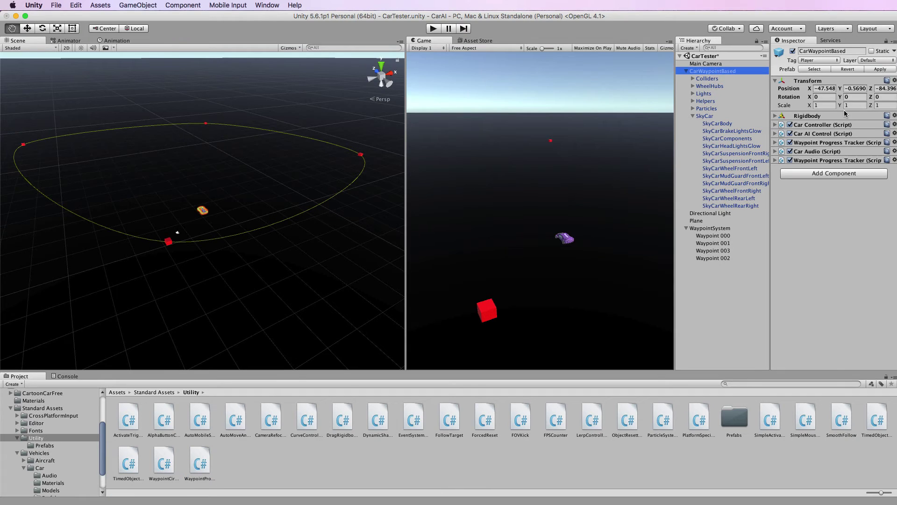
pyautogui.click(775, 161)
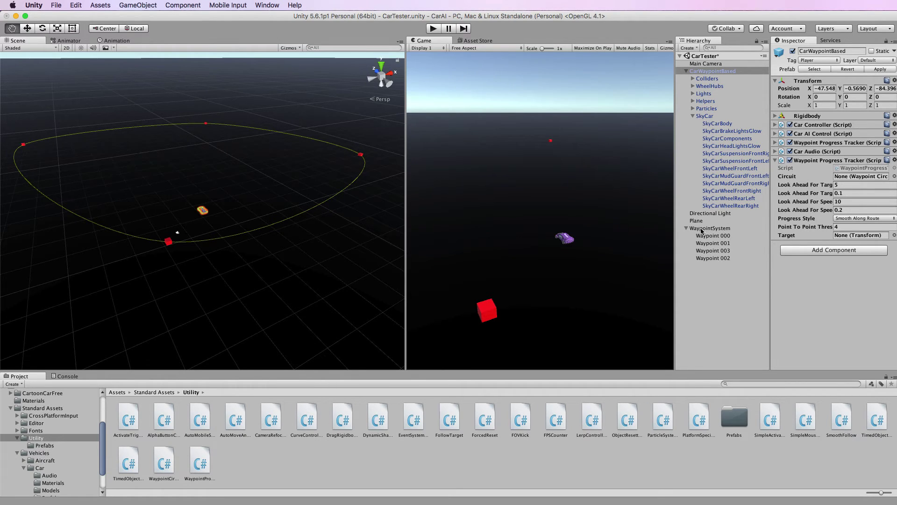
# Set the new tracker's Circuit to WaypointSystem and its Target to WaypointTargetObject from Helpers
pyautogui.moveTo(701, 230); pyautogui.dragTo(843, 178)
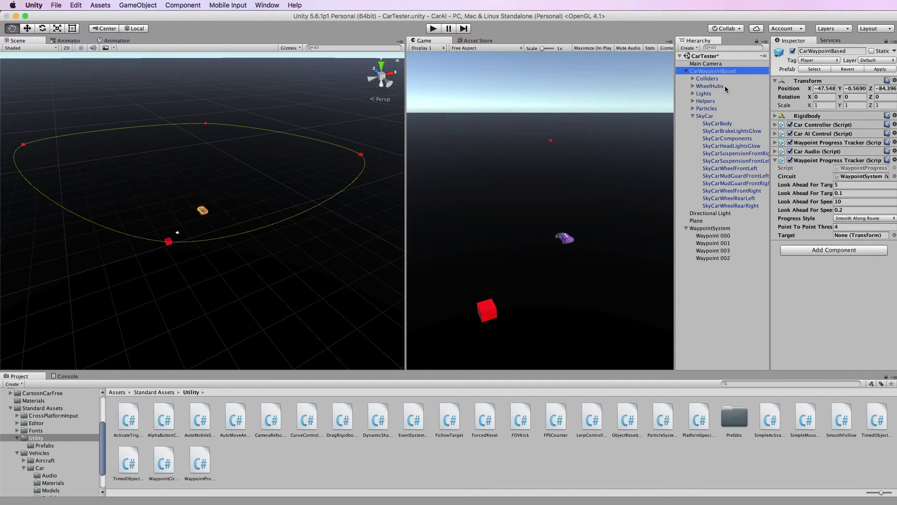
pyautogui.click(693, 102)
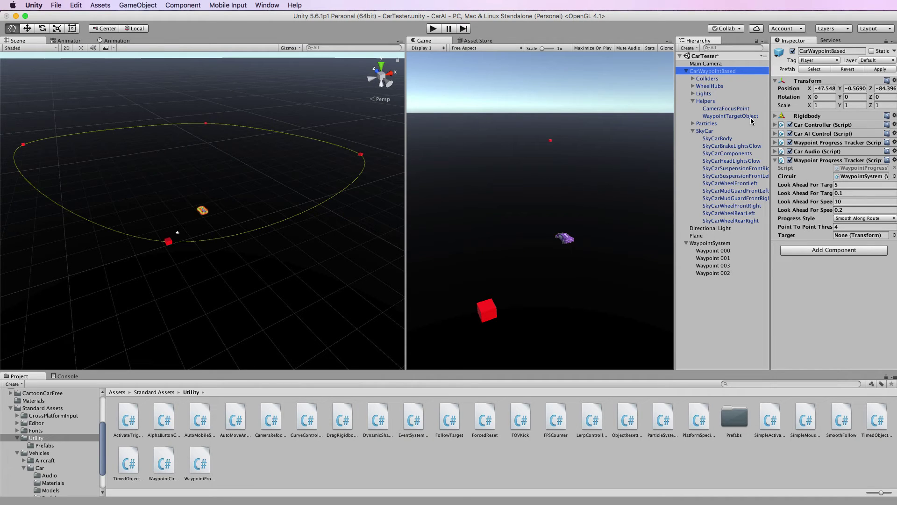
pyautogui.moveTo(714, 119); pyautogui.dragTo(848, 234)
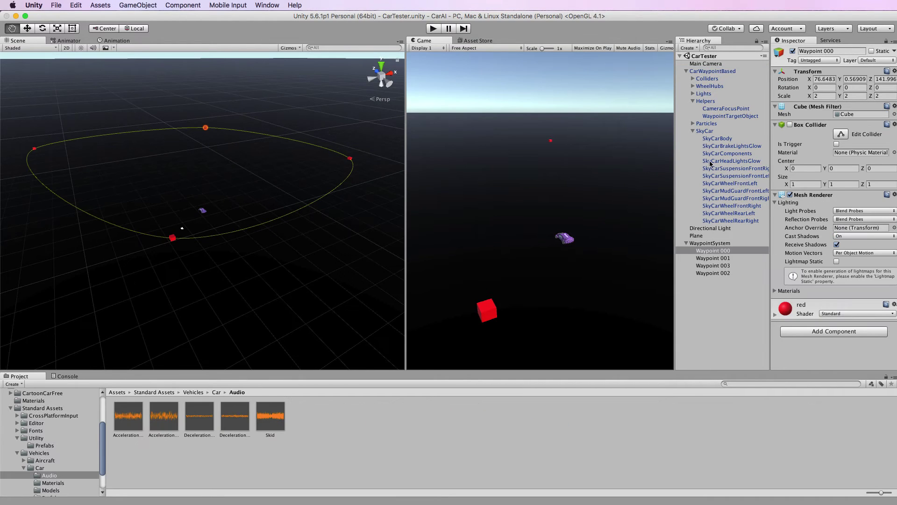
# Enter Play mode with Cmd+P so the purple car drives the waypoint loop
pyautogui.press('super+p')
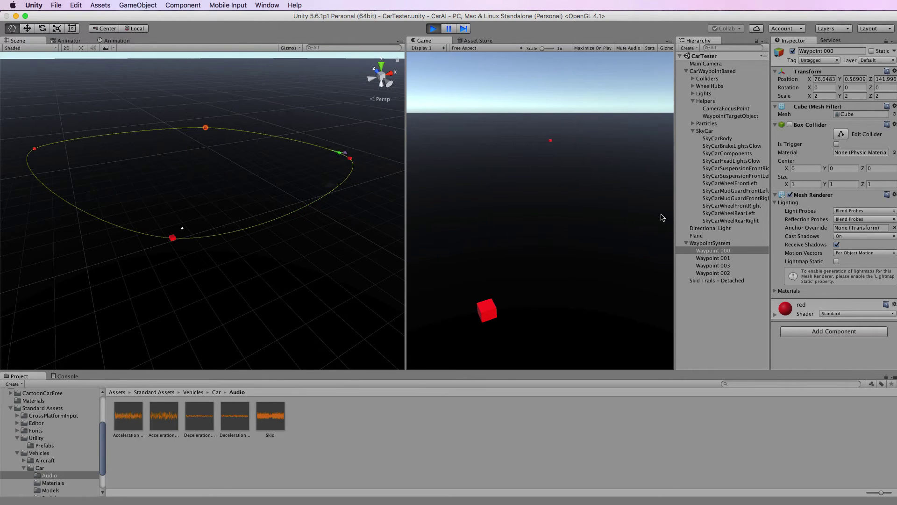
# Select CarWaypointBased during play, expand Car AI Control, then exit Play mode
pyautogui.click(713, 72)
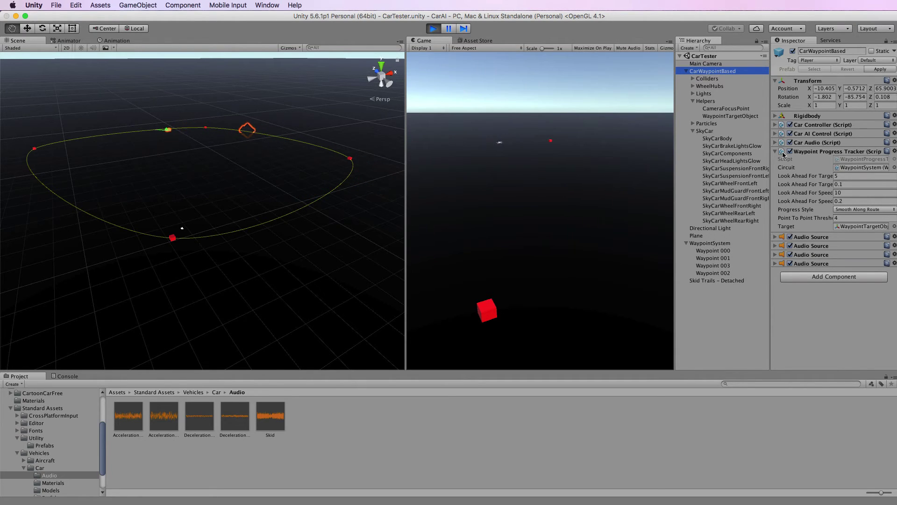
pyautogui.click(835, 134)
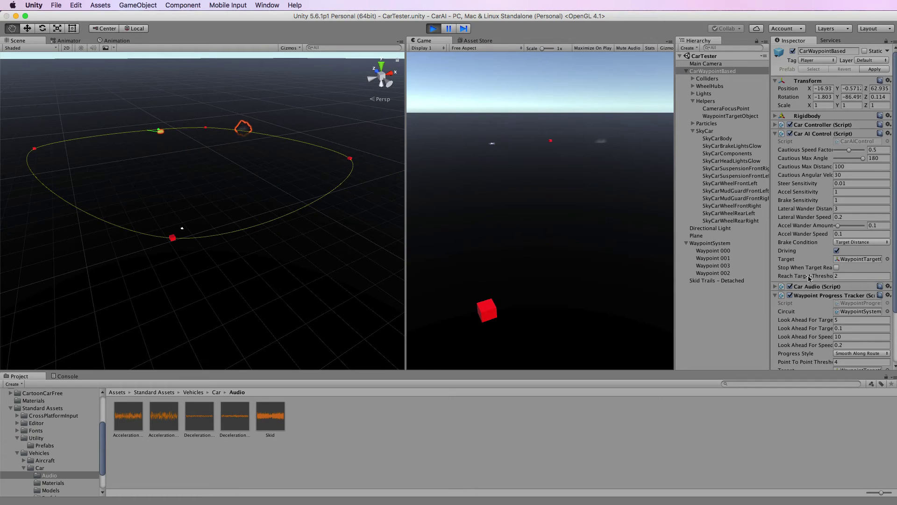
pyautogui.press('super+p')
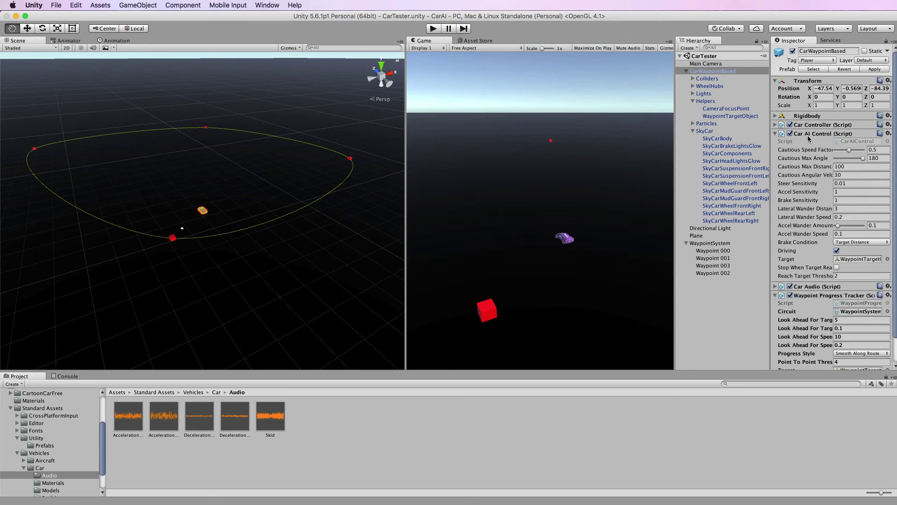
# Open CarAIControl.cs in Sublime Text, maximize the window, and scroll through its field declarations
pyautogui.doubleClick(859, 143)
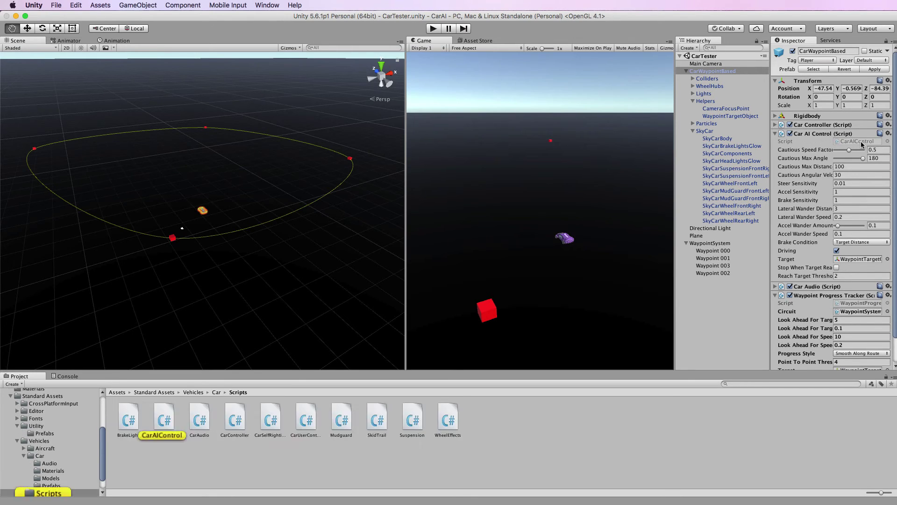
pyautogui.doubleClick(544, 109)
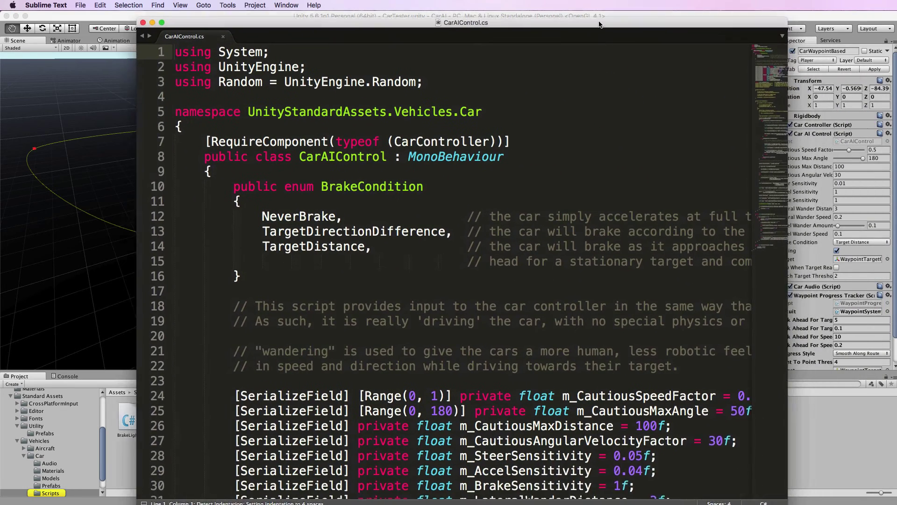
pyautogui.scroll(-5, 614, 268)
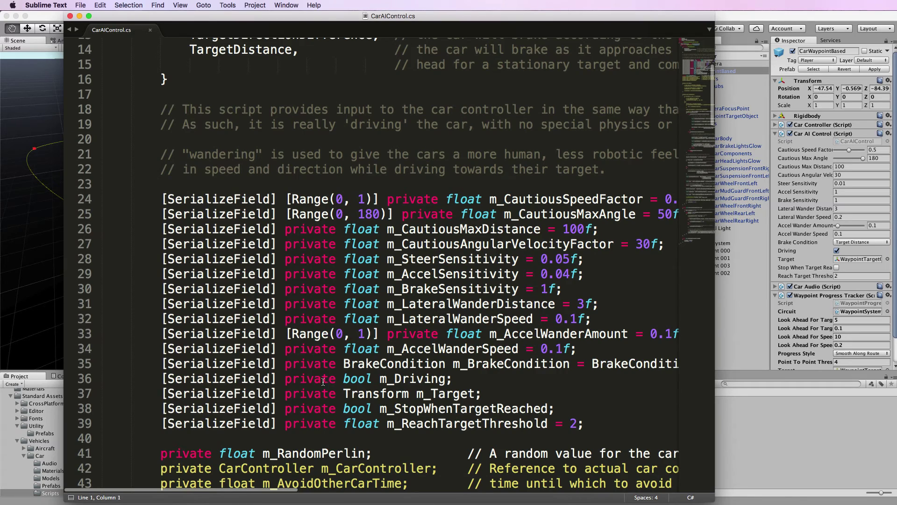
pyautogui.hscroll(10, 322, 369)
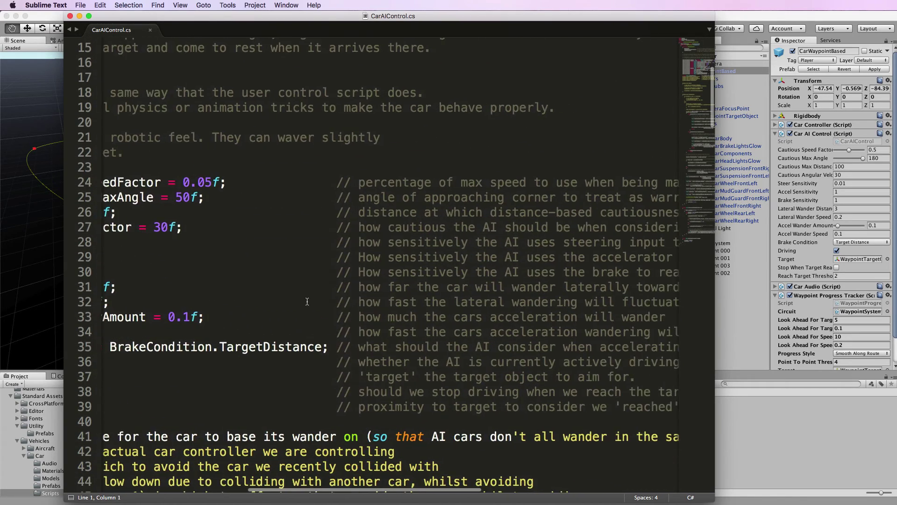
pyautogui.hscroll(5, 307, 301)
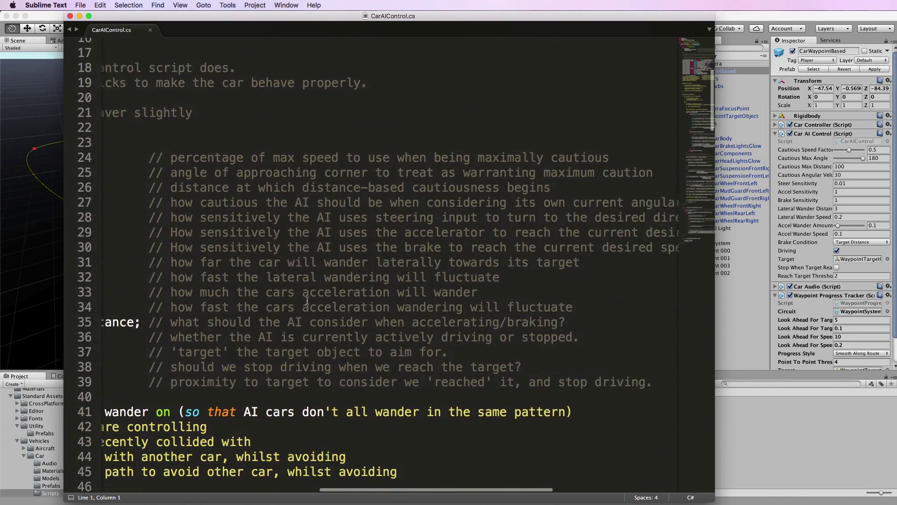
pyautogui.hscroll(1, 308, 301)
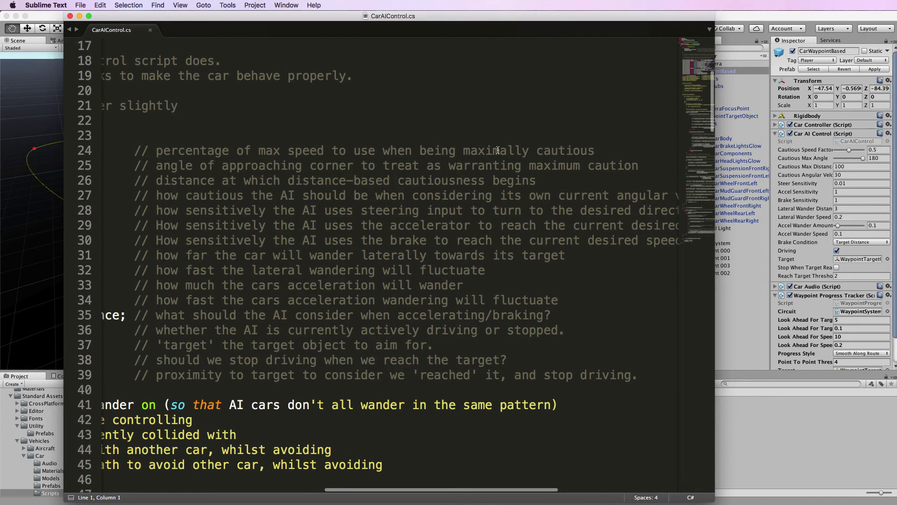
pyautogui.hscroll(-15, 409, 151)
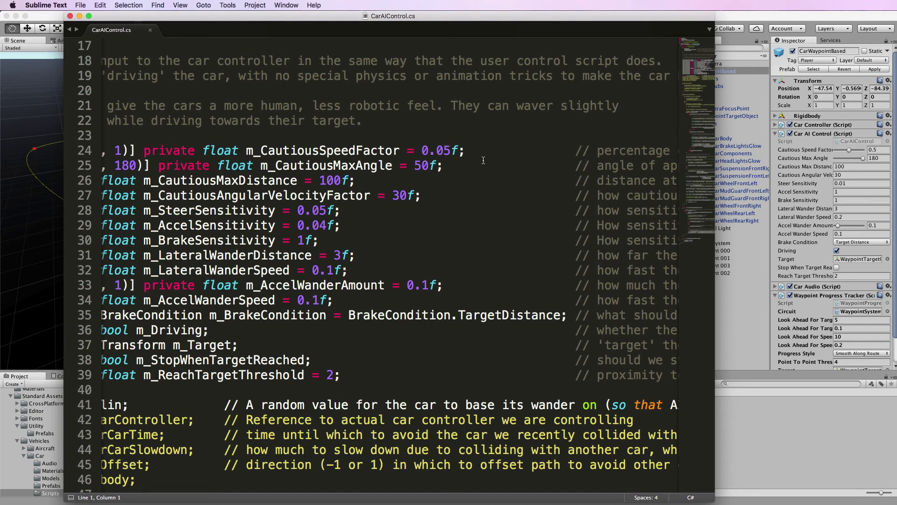
# Restart play and tune Cautious Speed Factor to 0.28, Accel Sensitivity 0.08, Brake Sensitivity 5.11
pyautogui.click(732, 17)
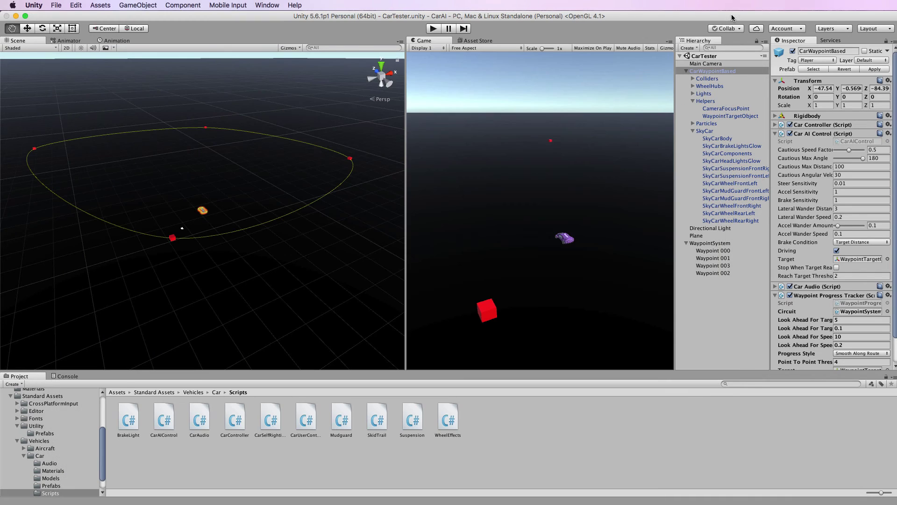
pyautogui.click(433, 28)
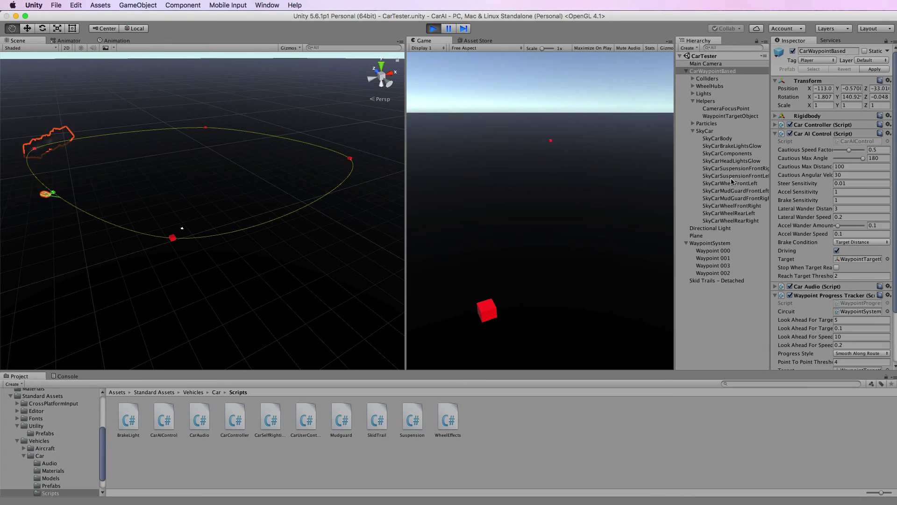
pyautogui.moveTo(849, 150); pyautogui.dragTo(842, 150)
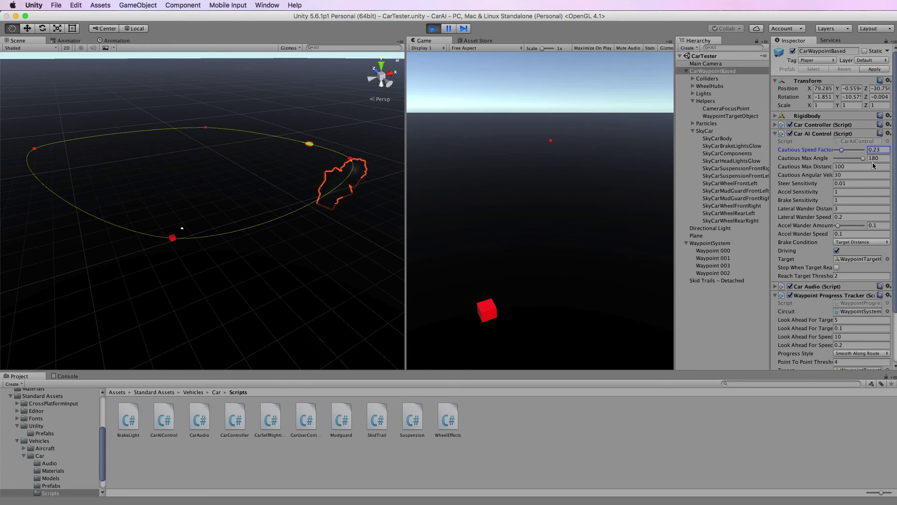
pyautogui.moveTo(841, 150); pyautogui.dragTo(845, 153)
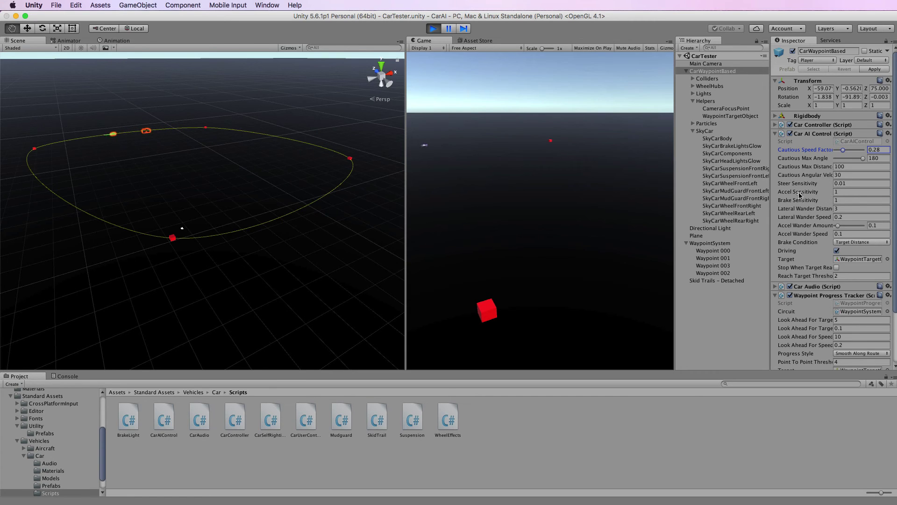
pyautogui.moveTo(818, 196); pyautogui.dragTo(803, 194)
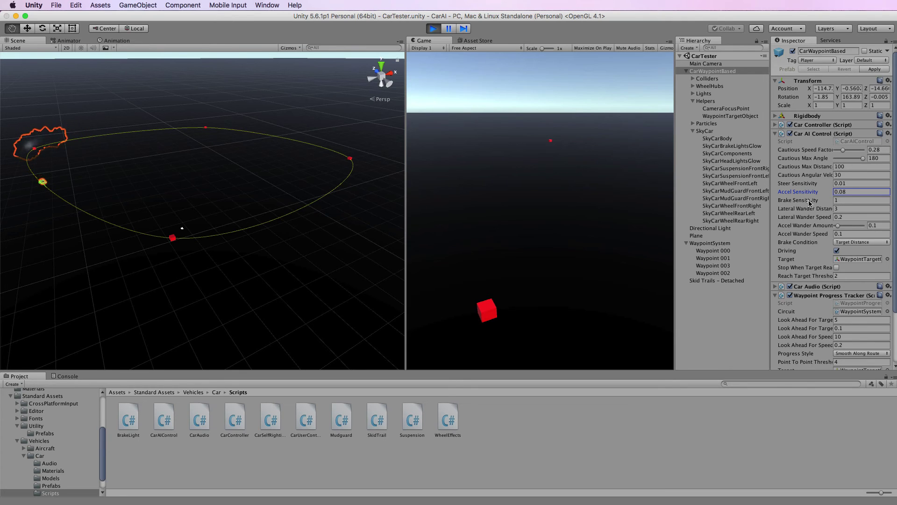
pyautogui.moveTo(810, 203); pyautogui.dragTo(858, 202)
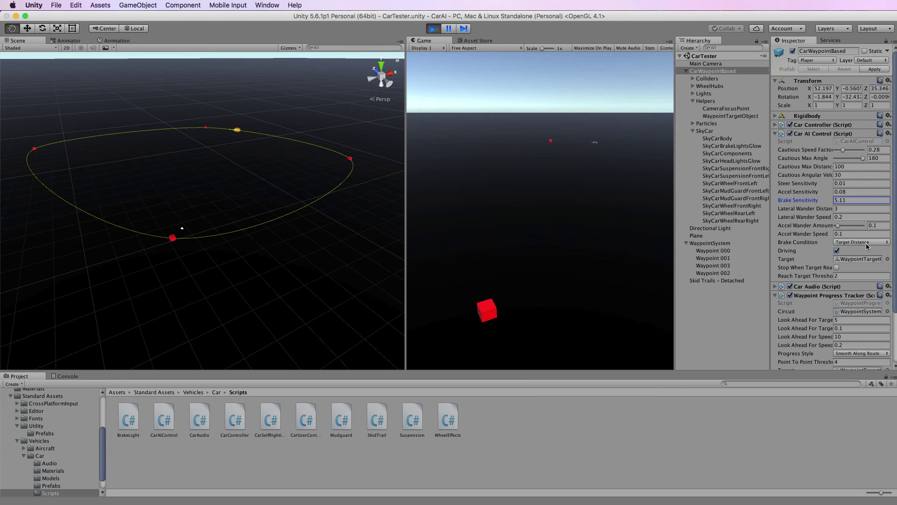
pyautogui.click(888, 243)
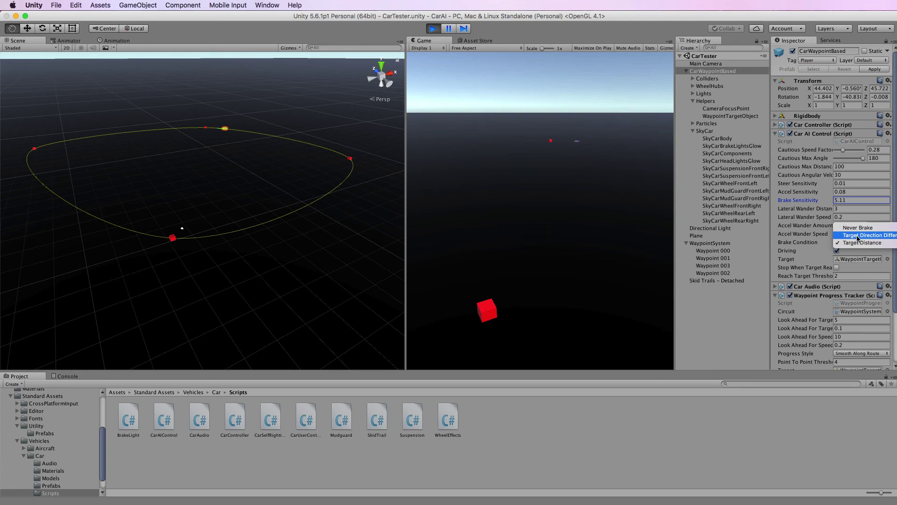
pyautogui.click(813, 244)
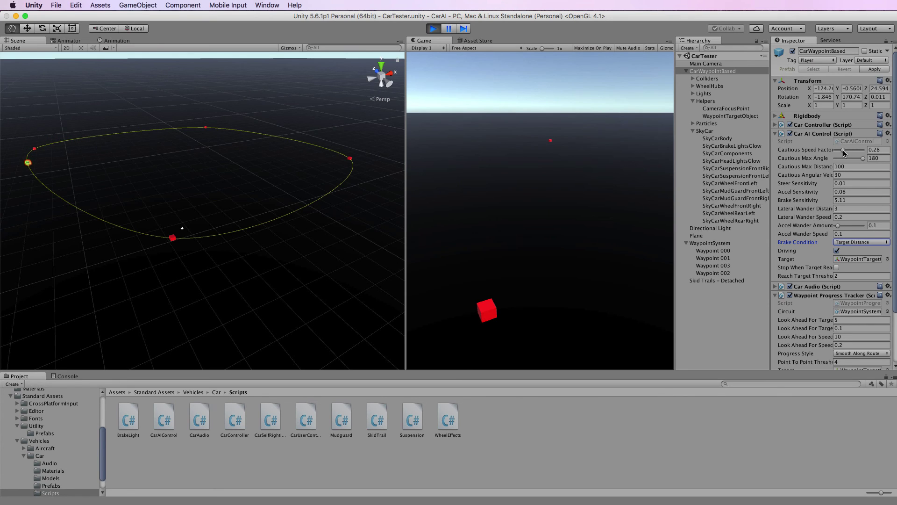
# Drag Cautious Speed Factor up to 1 and scrub Steer Sensitivity to 2.47 during play
pyautogui.moveTo(846, 151); pyautogui.dragTo(857, 150)
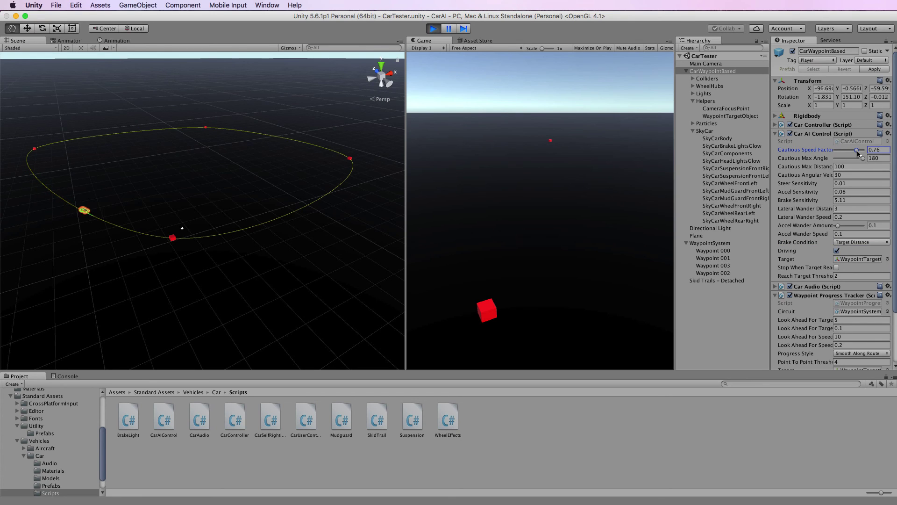
pyautogui.moveTo(858, 152); pyautogui.dragTo(867, 152)
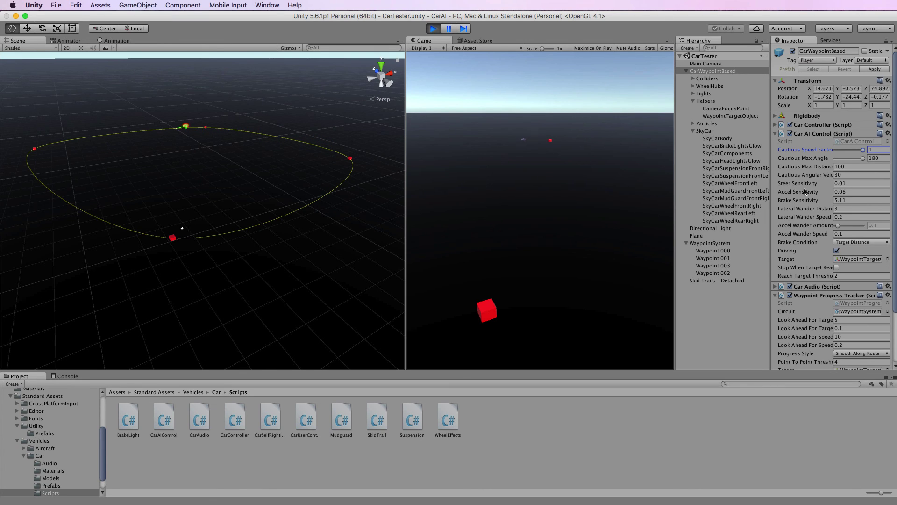
pyautogui.moveTo(812, 183); pyautogui.dragTo(823, 184)
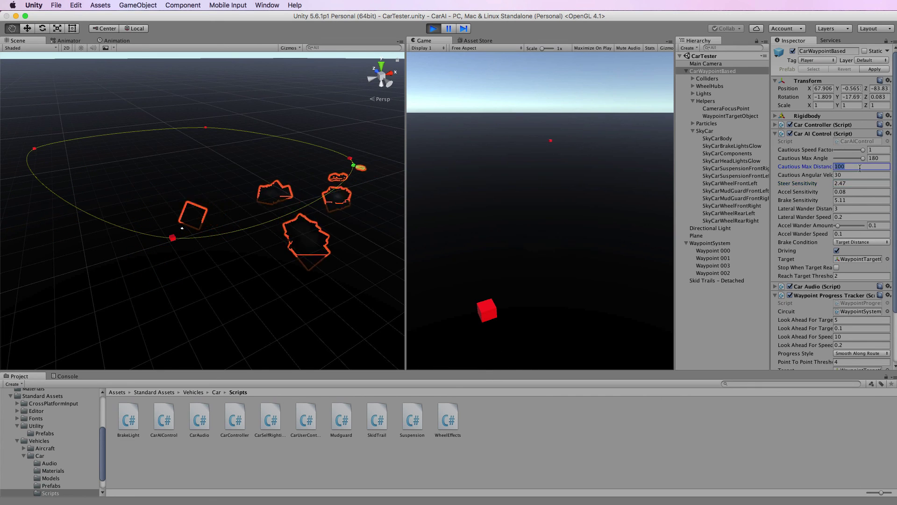
# Enter 10 for Cautious Max Distance, then stop play so the car AI values reset
pyautogui.click(830, 169)
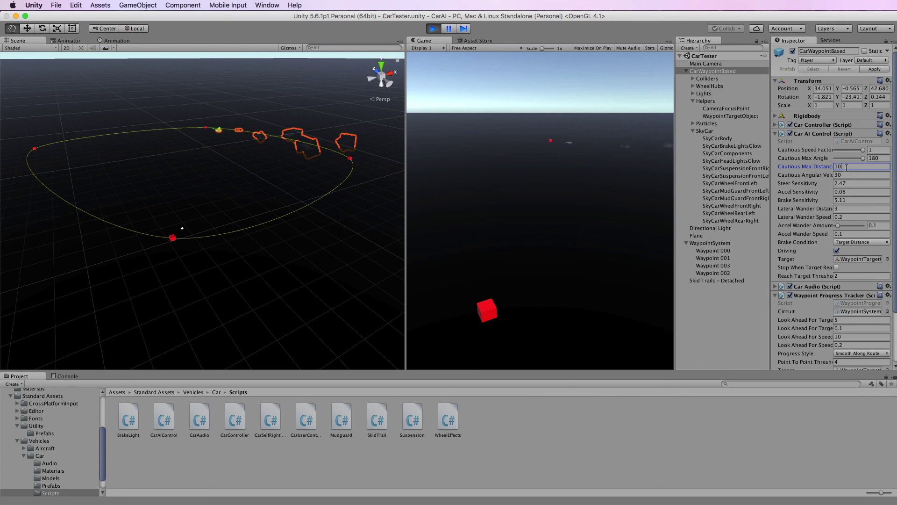
pyautogui.write('10')
pyautogui.click(849, 174)
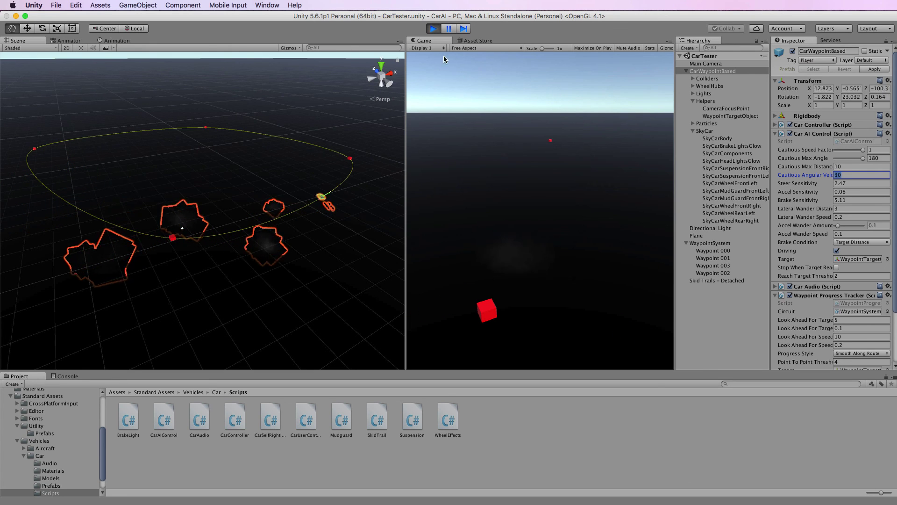
pyautogui.click(433, 28)
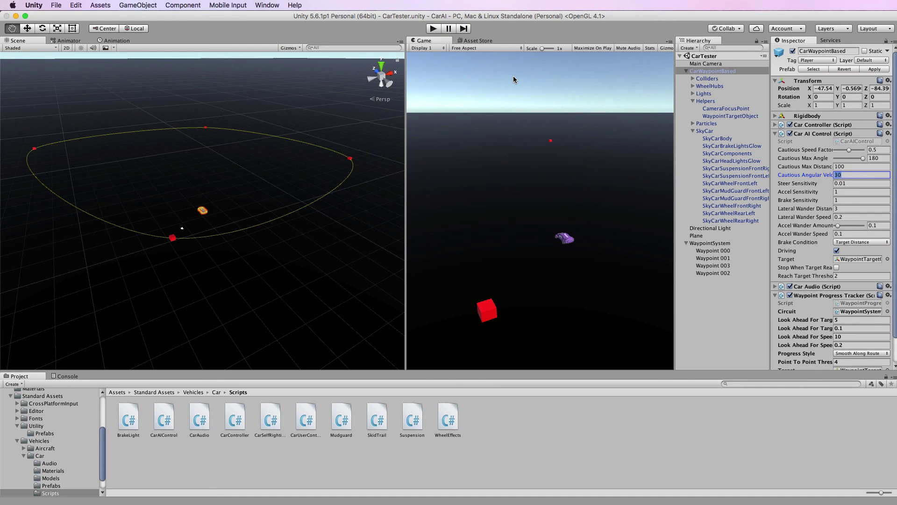